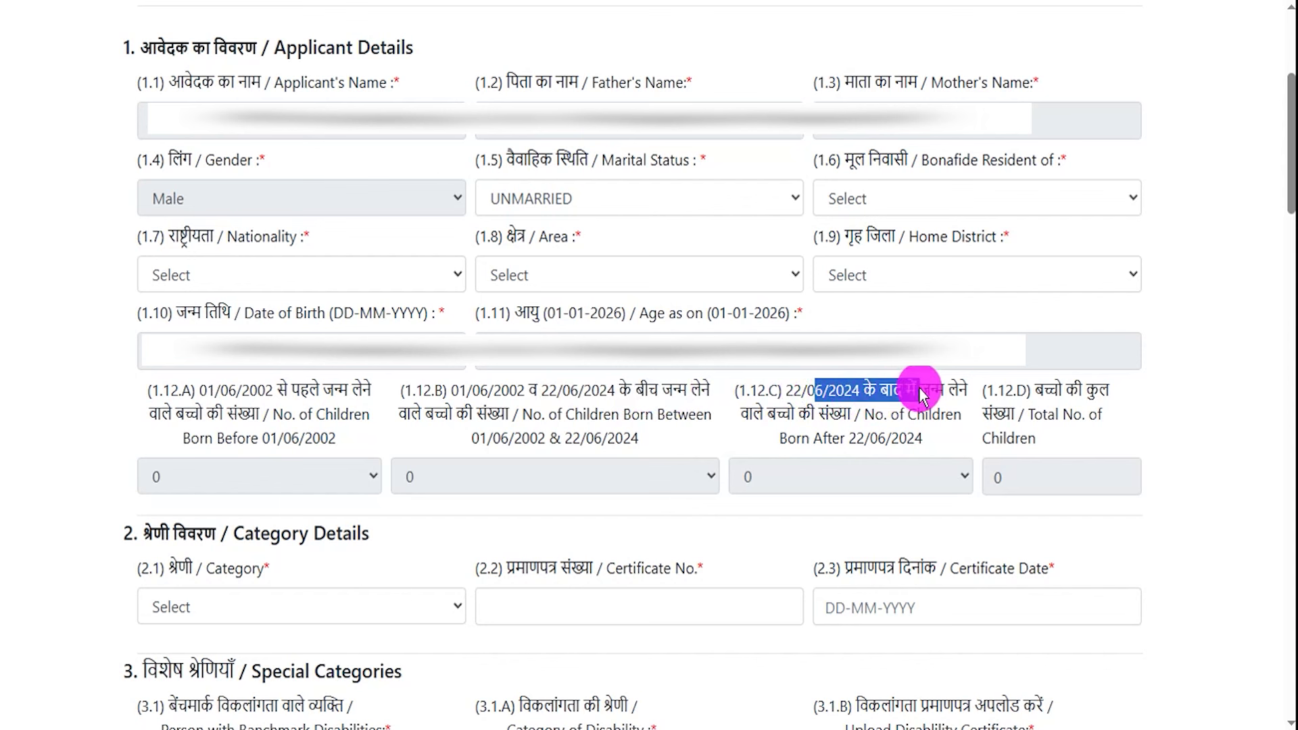
Review the total children field and the category options, certificate number and certificate date fields in Category Details.
drag(1051, 388, 1081, 405)
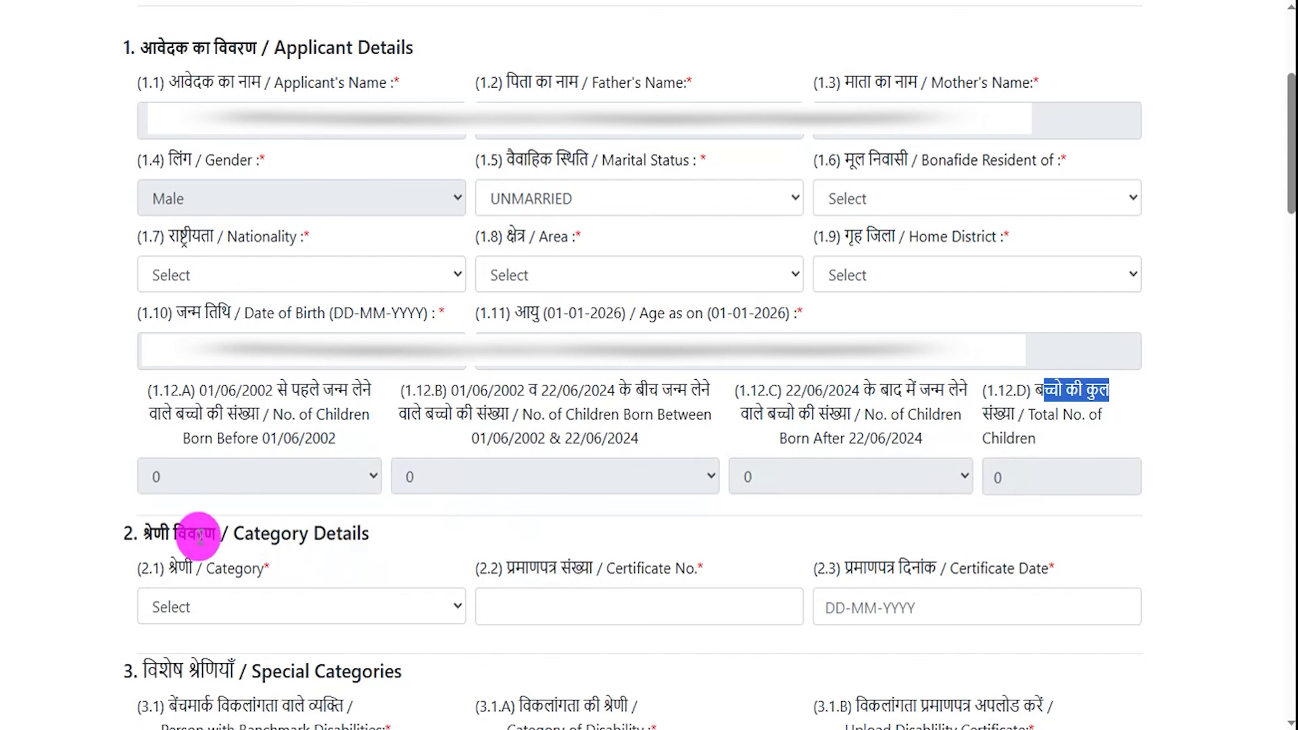
drag(177, 536, 317, 557)
click(283, 598)
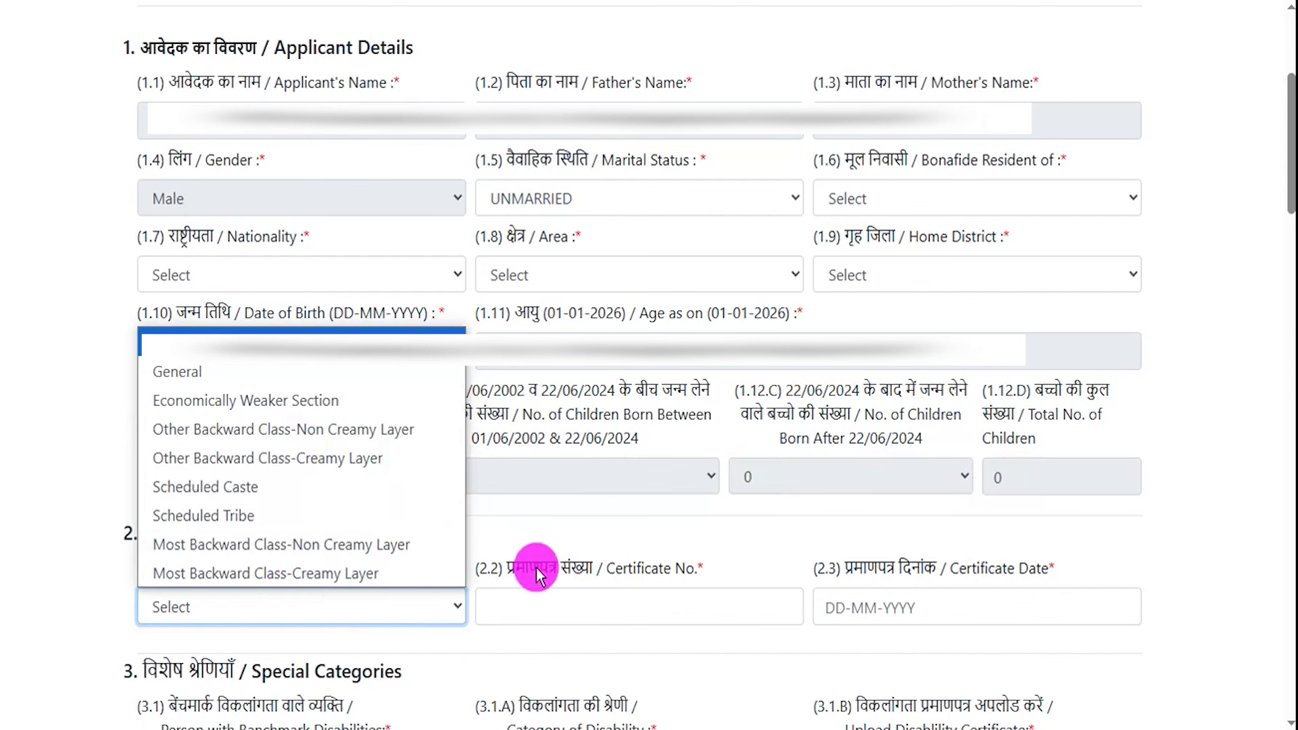
drag(537, 568, 691, 566)
click(600, 595)
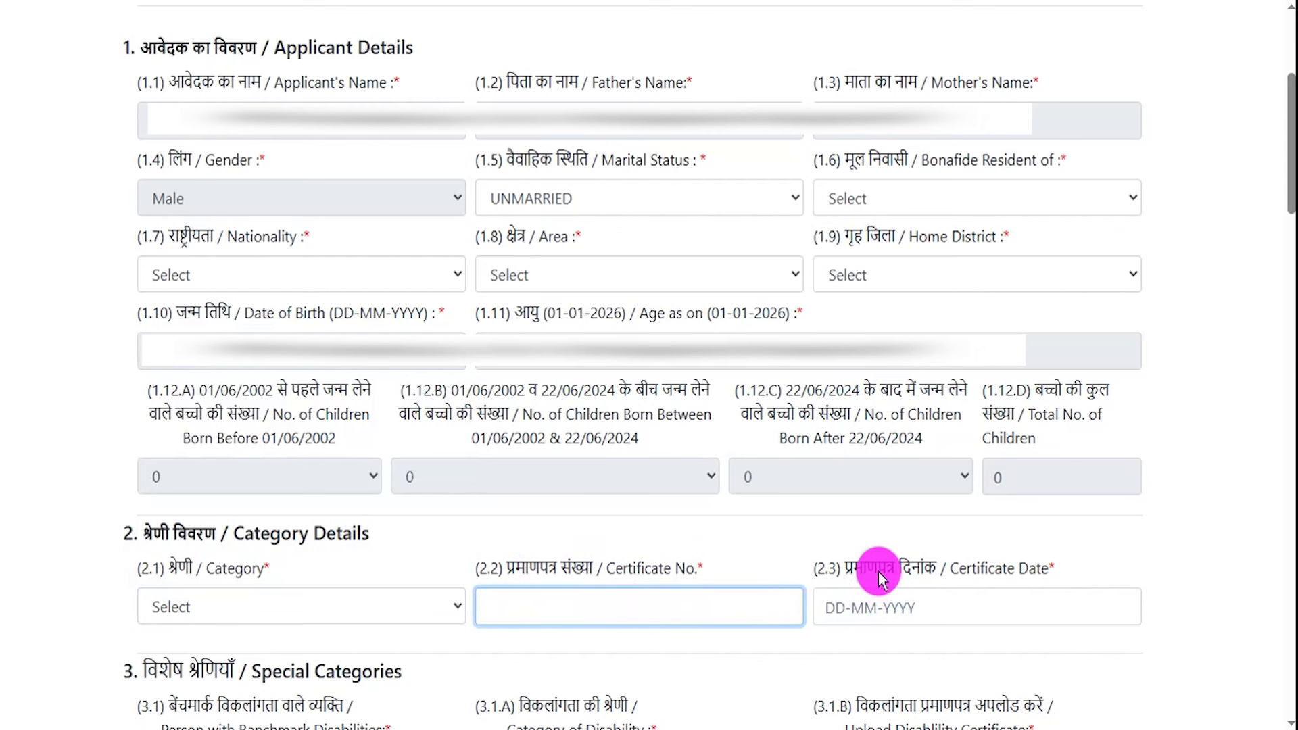
click(894, 607)
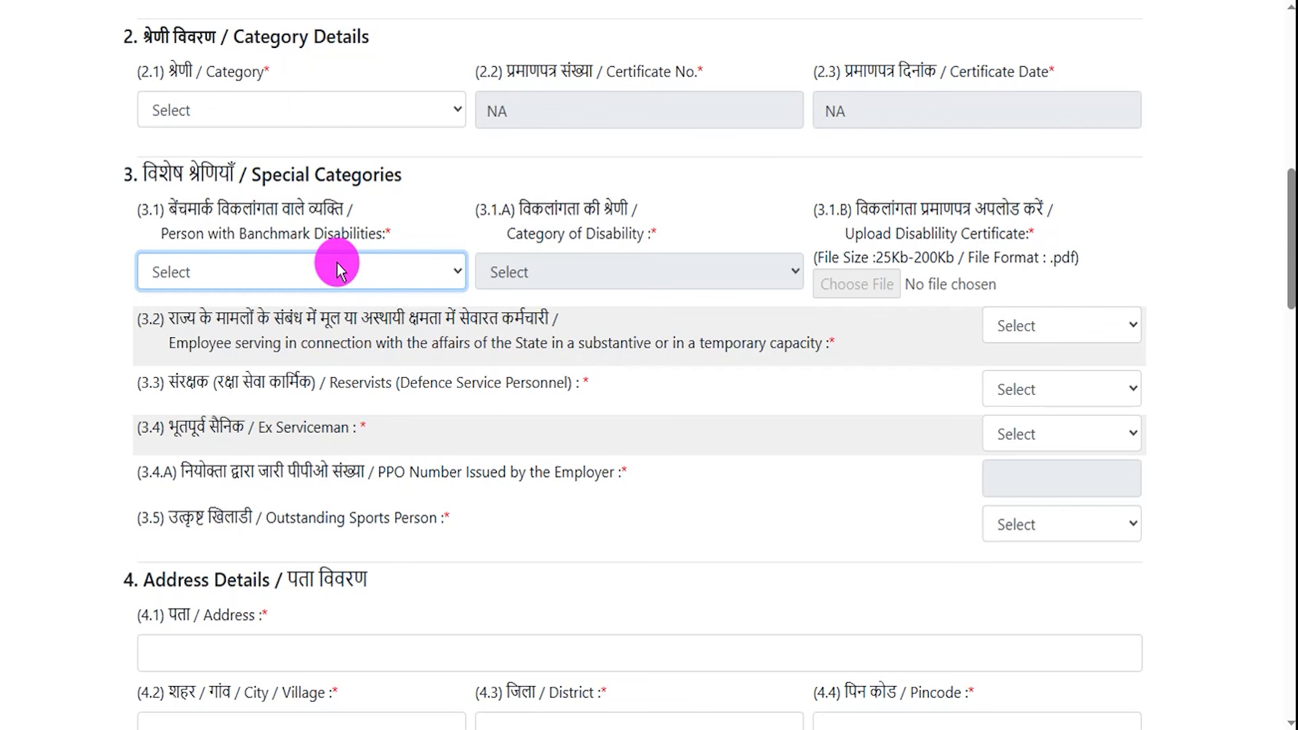
Set Person with Benchmark Disabilities to YES under Special Categories.
drag(182, 176, 233, 176)
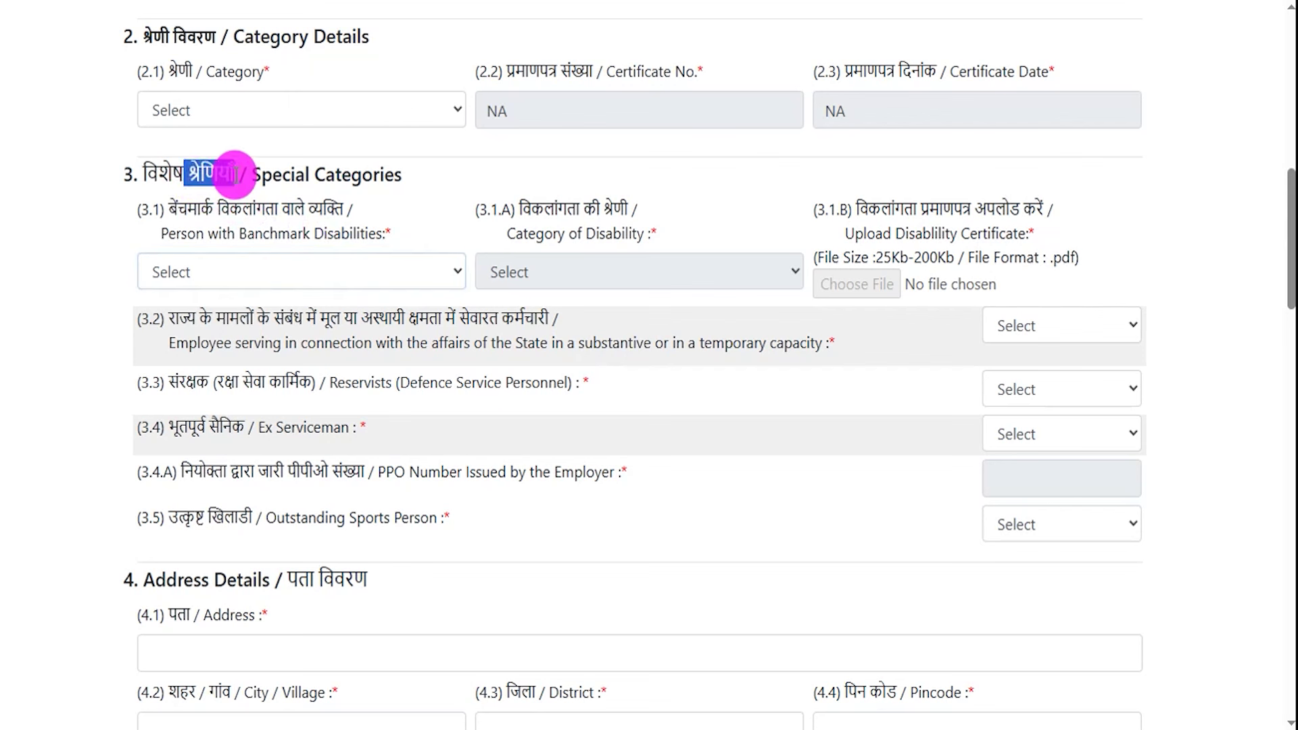
click(201, 209)
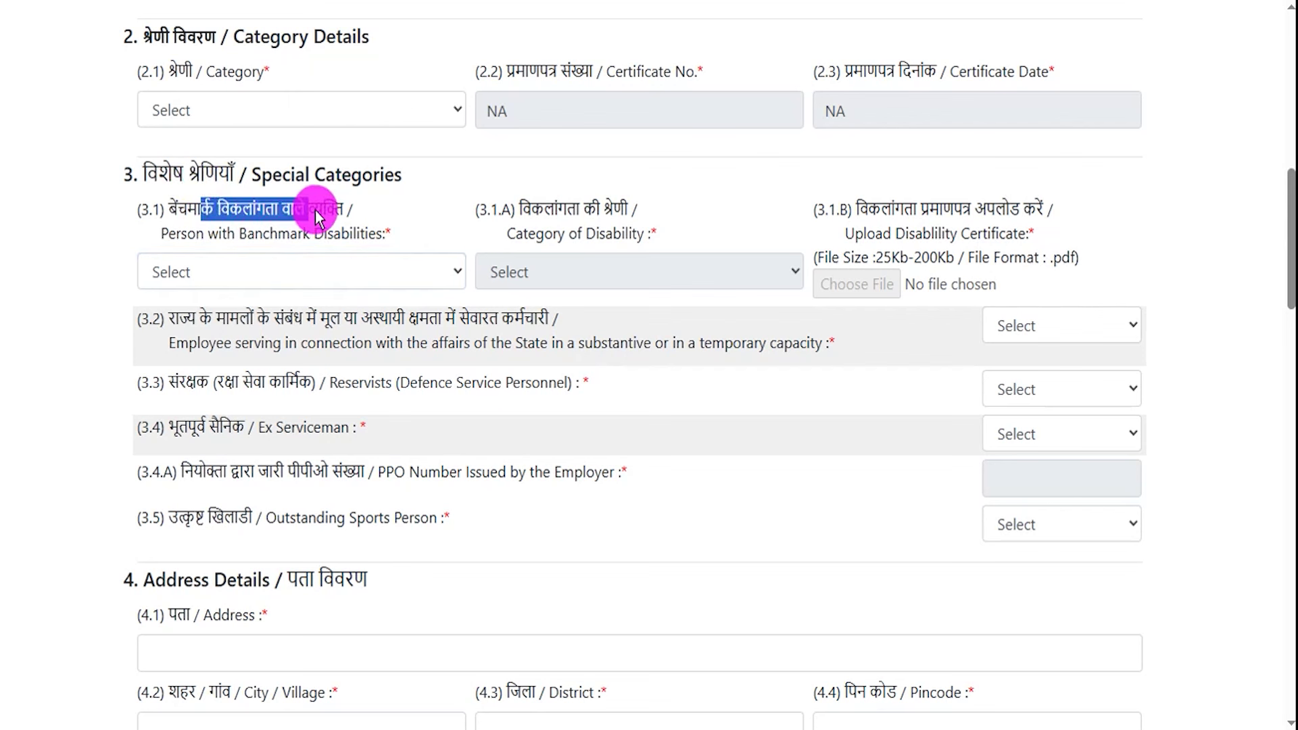
click(311, 266)
click(234, 328)
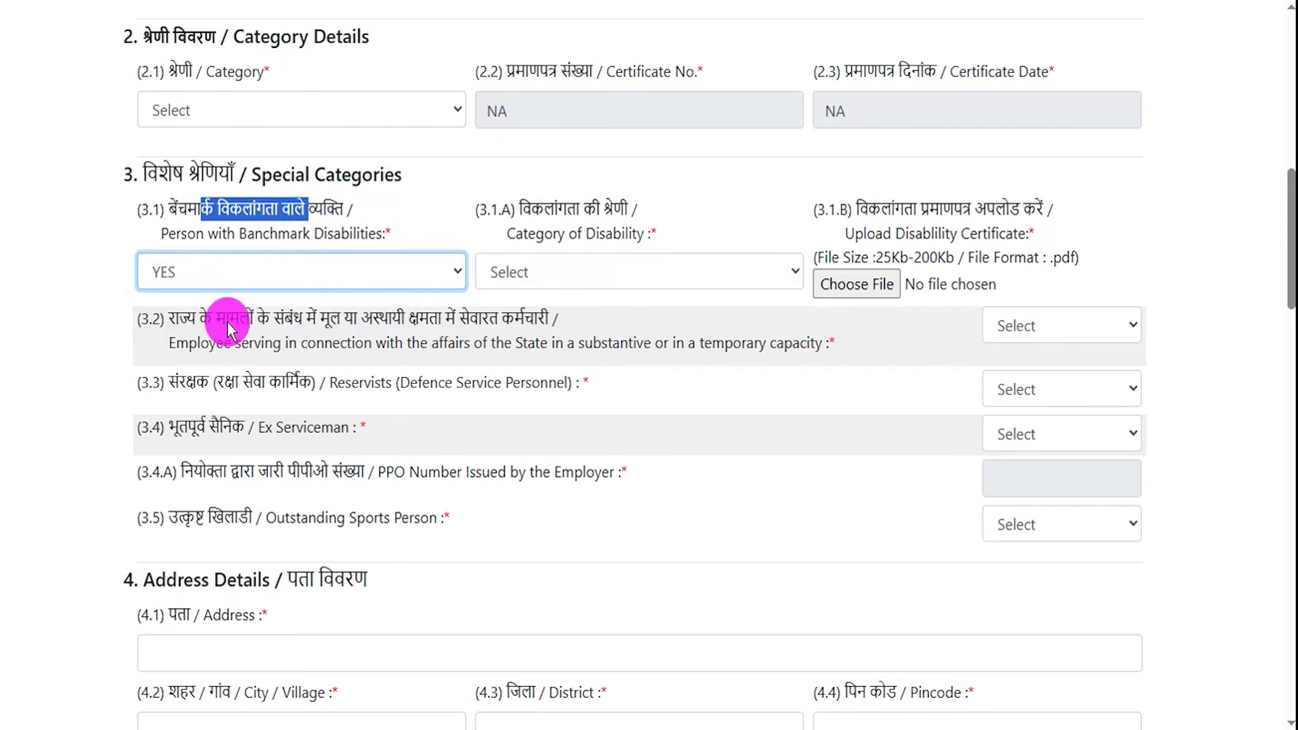
Examine the Category of Disability options and the file size and format requirements for the disability certificate.
click(594, 271)
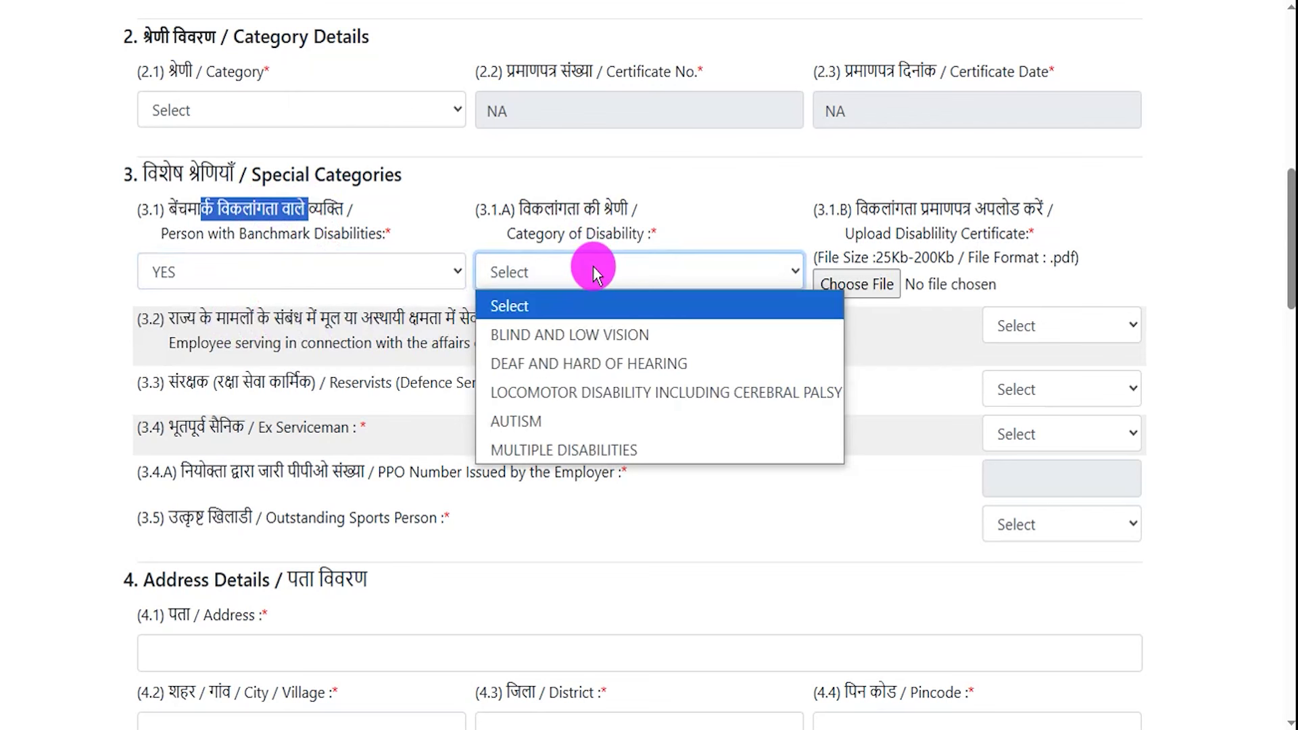
click(620, 289)
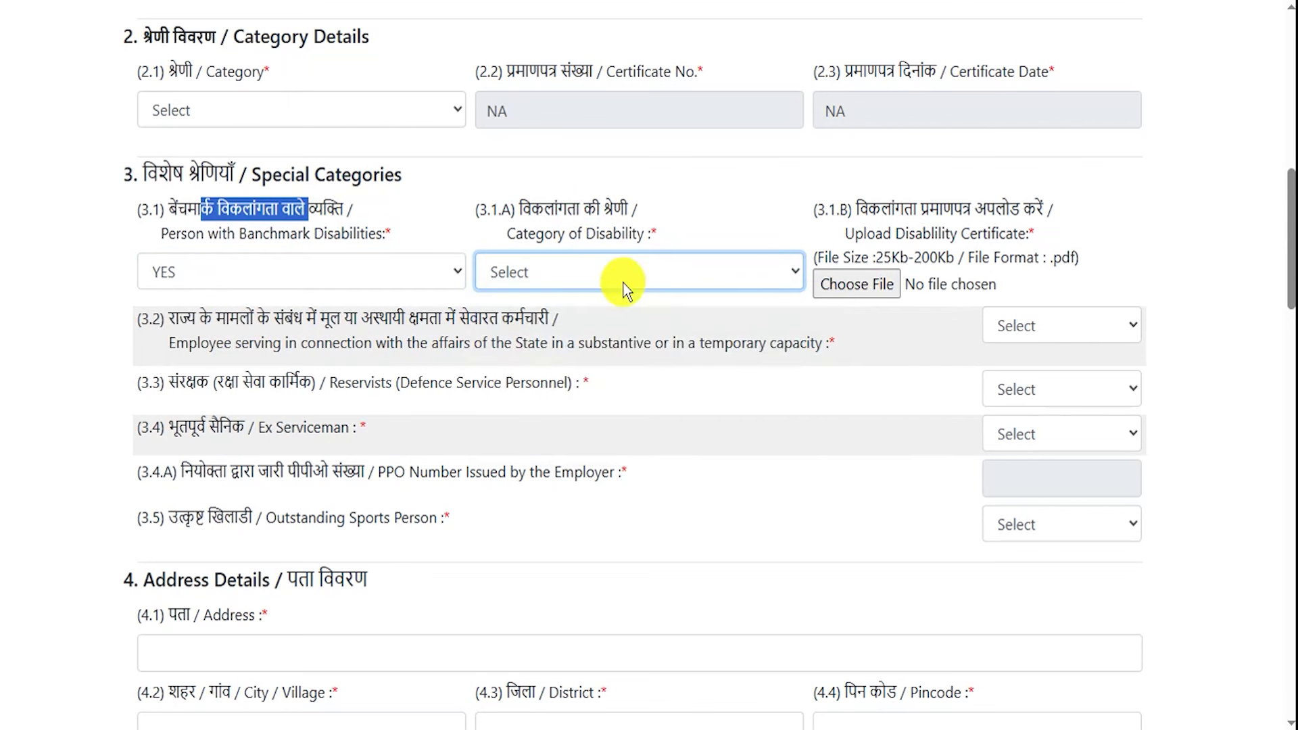
drag(915, 238, 936, 236)
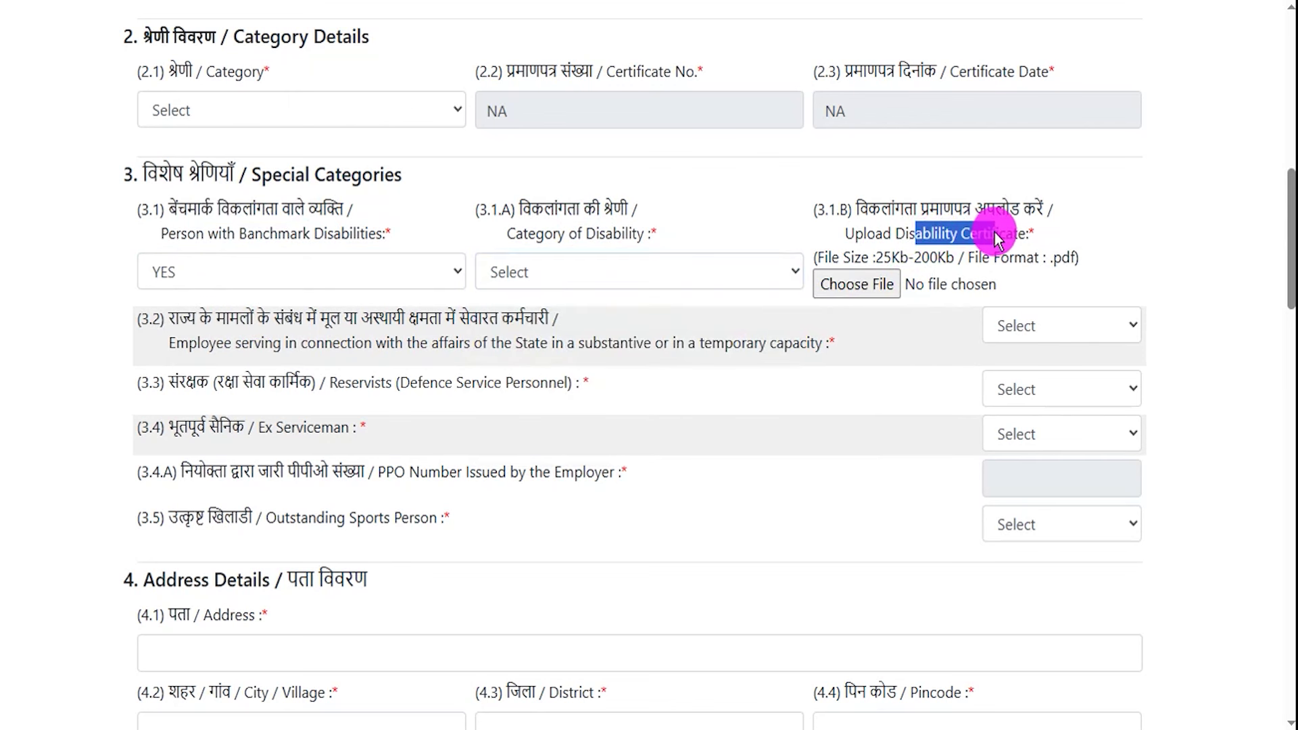
drag(876, 258, 950, 260)
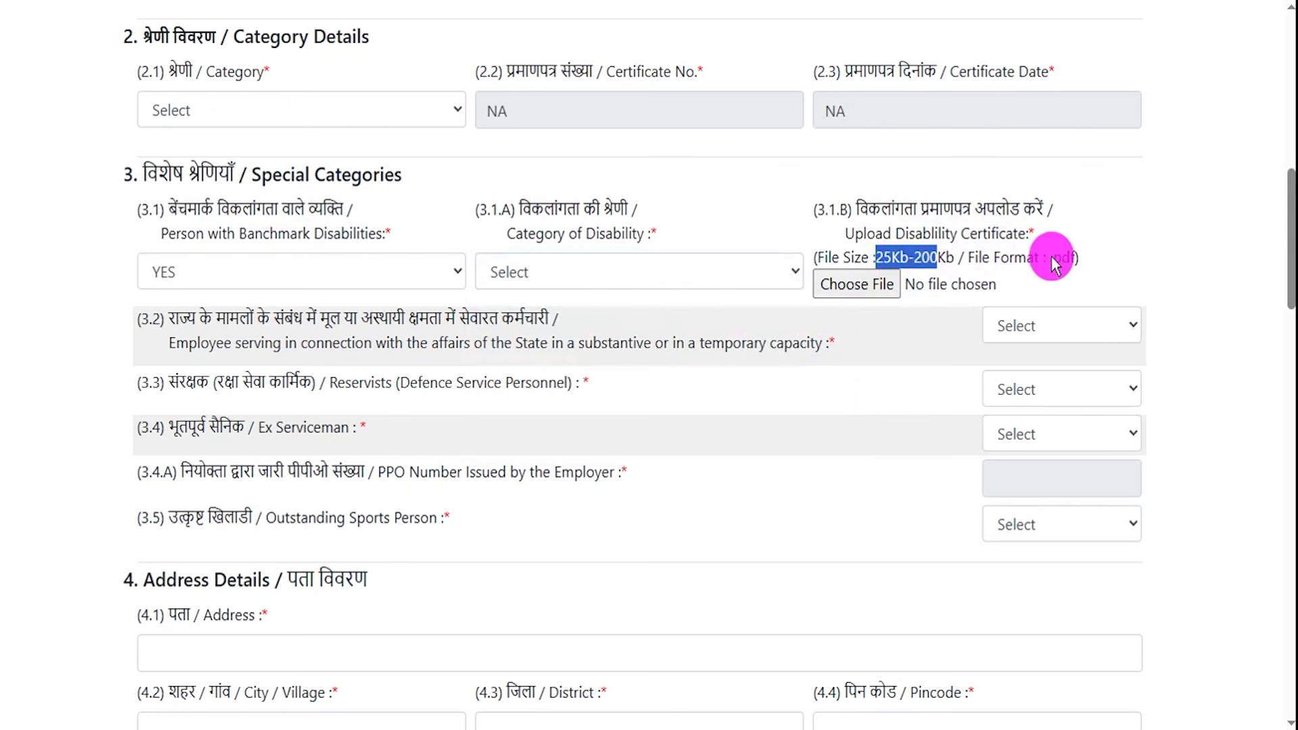
drag(1054, 258, 1069, 264)
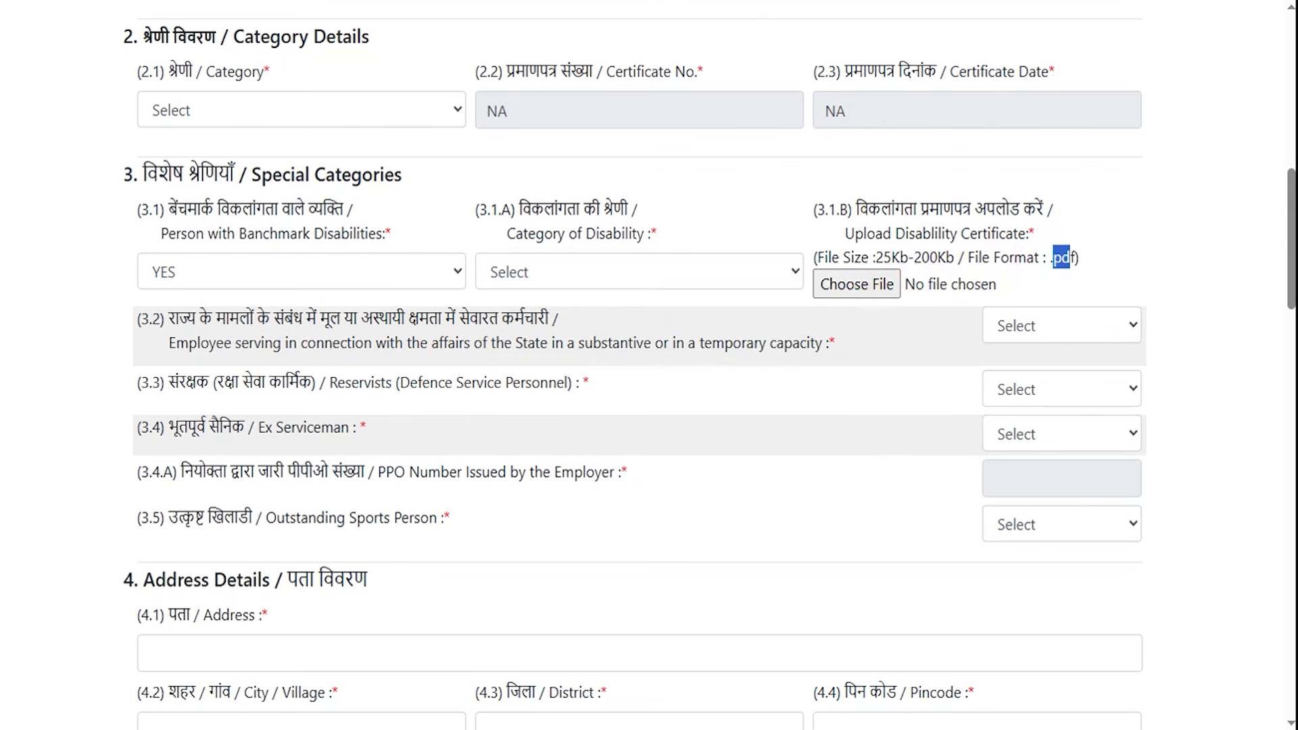
drag(896, 276, 943, 246)
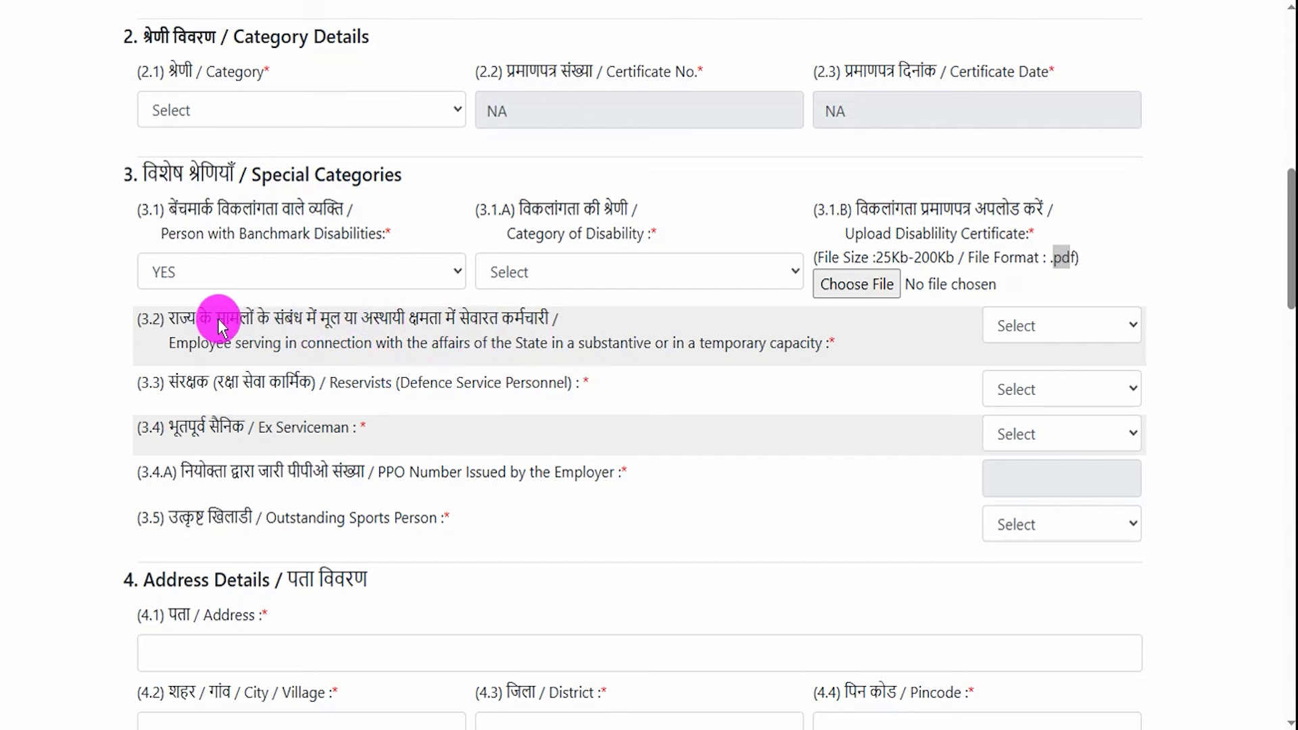
Answer NO for both the State-affairs employee question (3.2) and Reservists (Defence Service Personnel) (3.3).
drag(216, 324, 504, 325)
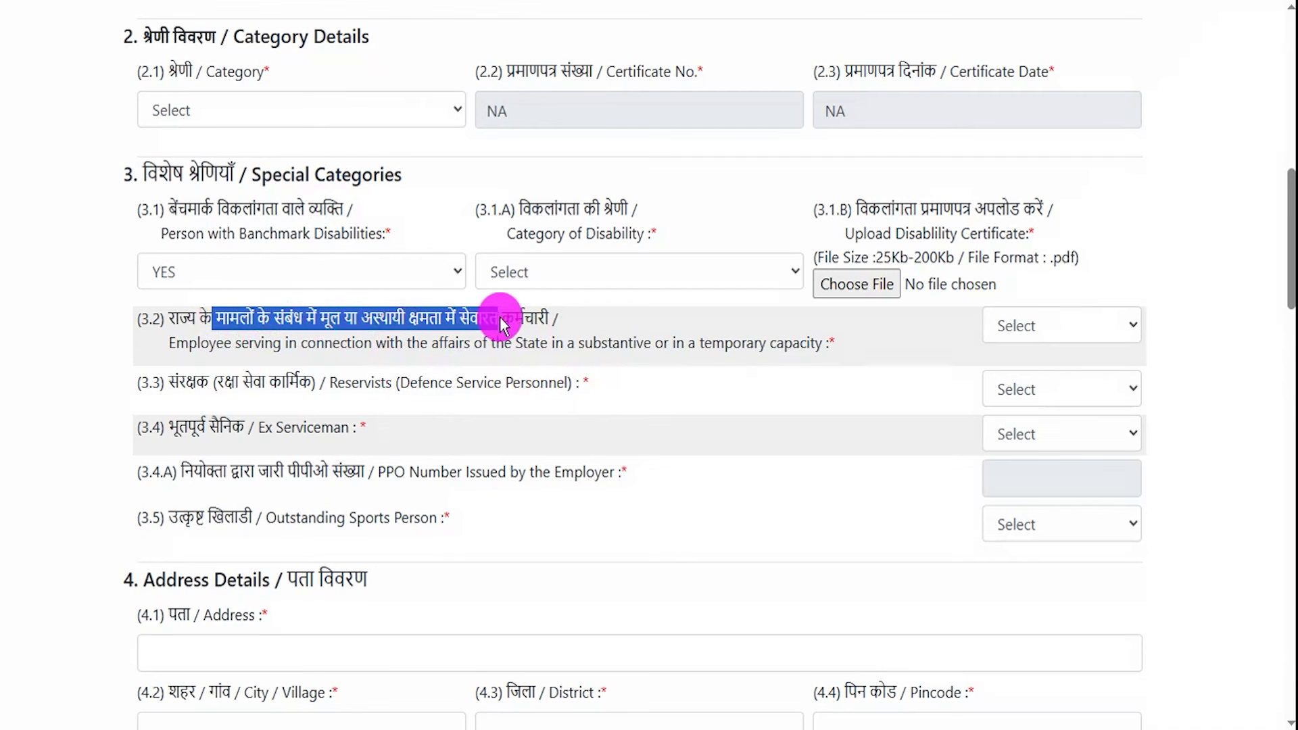
click(1039, 330)
click(1037, 387)
click(1040, 333)
click(1025, 415)
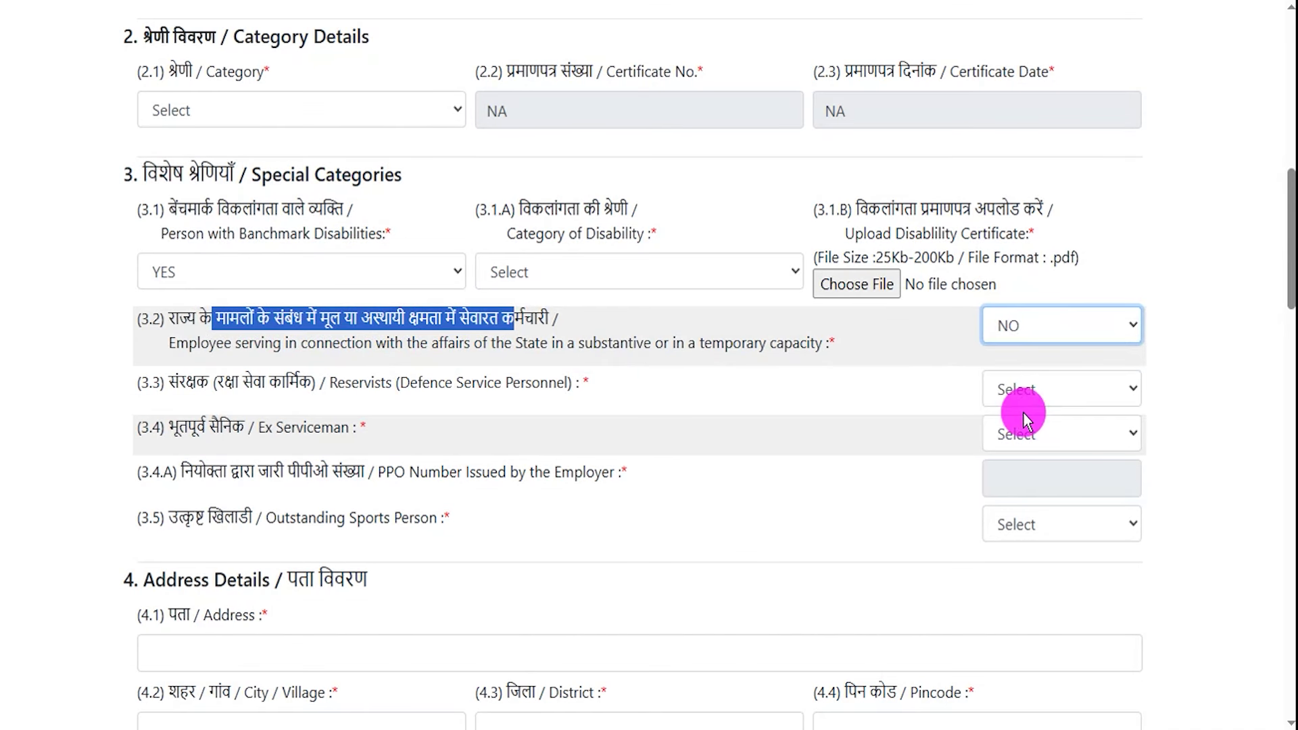
drag(179, 383, 284, 383)
click(1019, 391)
click(1017, 475)
Set Ex Serviceman (3.4) to NO.
drag(190, 427, 332, 429)
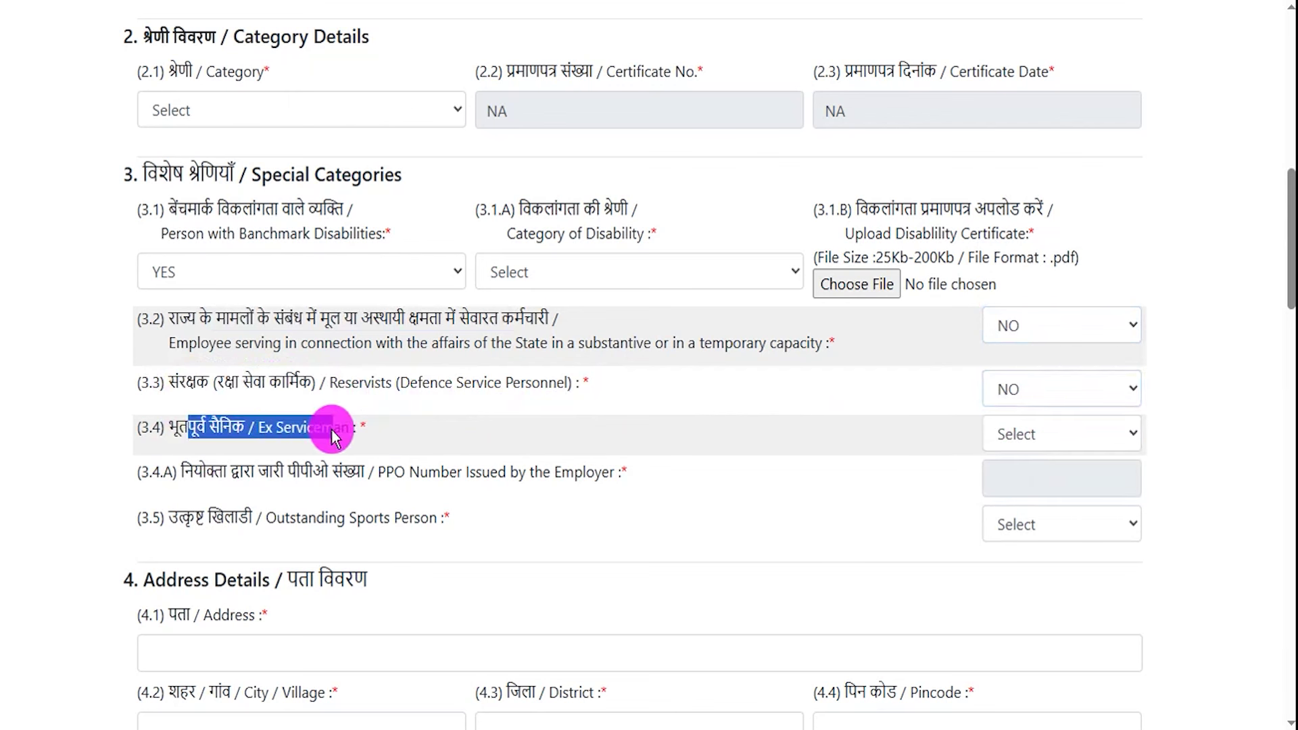
click(1012, 433)
click(1006, 496)
click(1015, 437)
click(1020, 520)
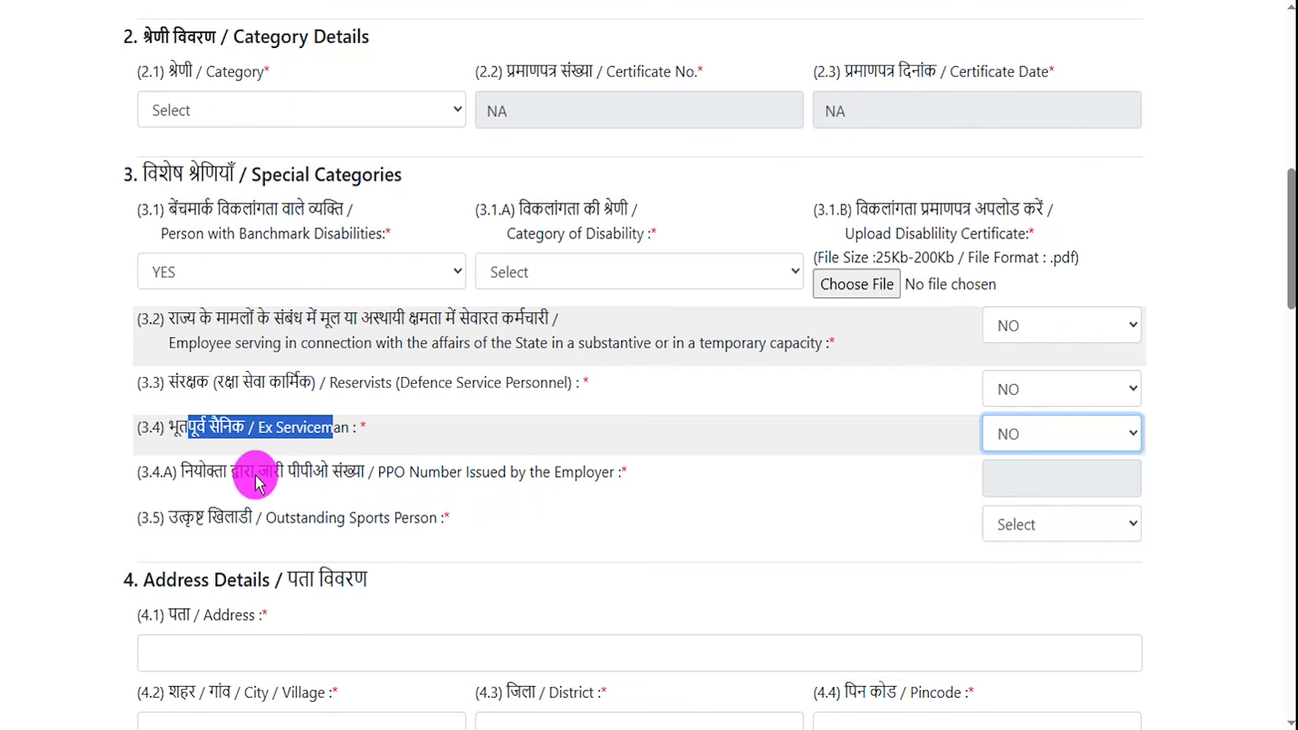
Try YES for Ex Serviceman to check the PPO number field, and restore the answer to NO.
drag(207, 474, 393, 474)
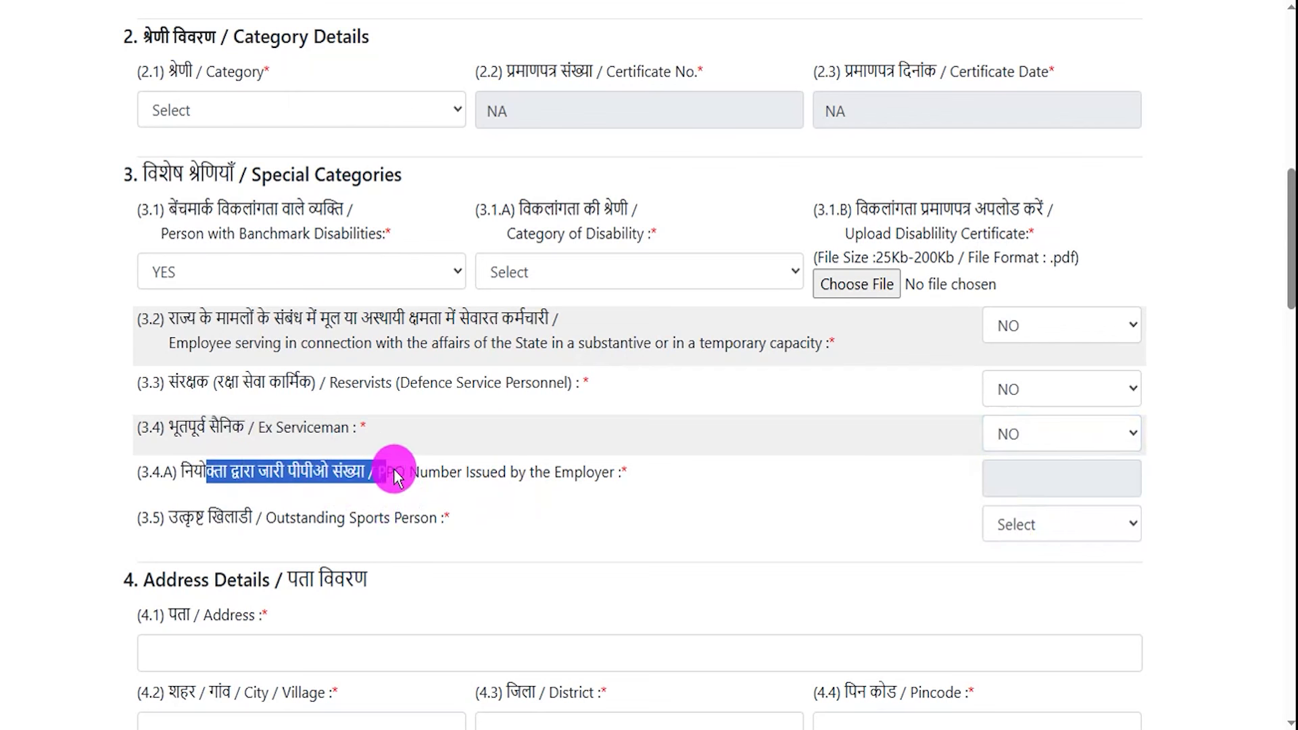
click(1028, 434)
click(1018, 480)
click(1014, 438)
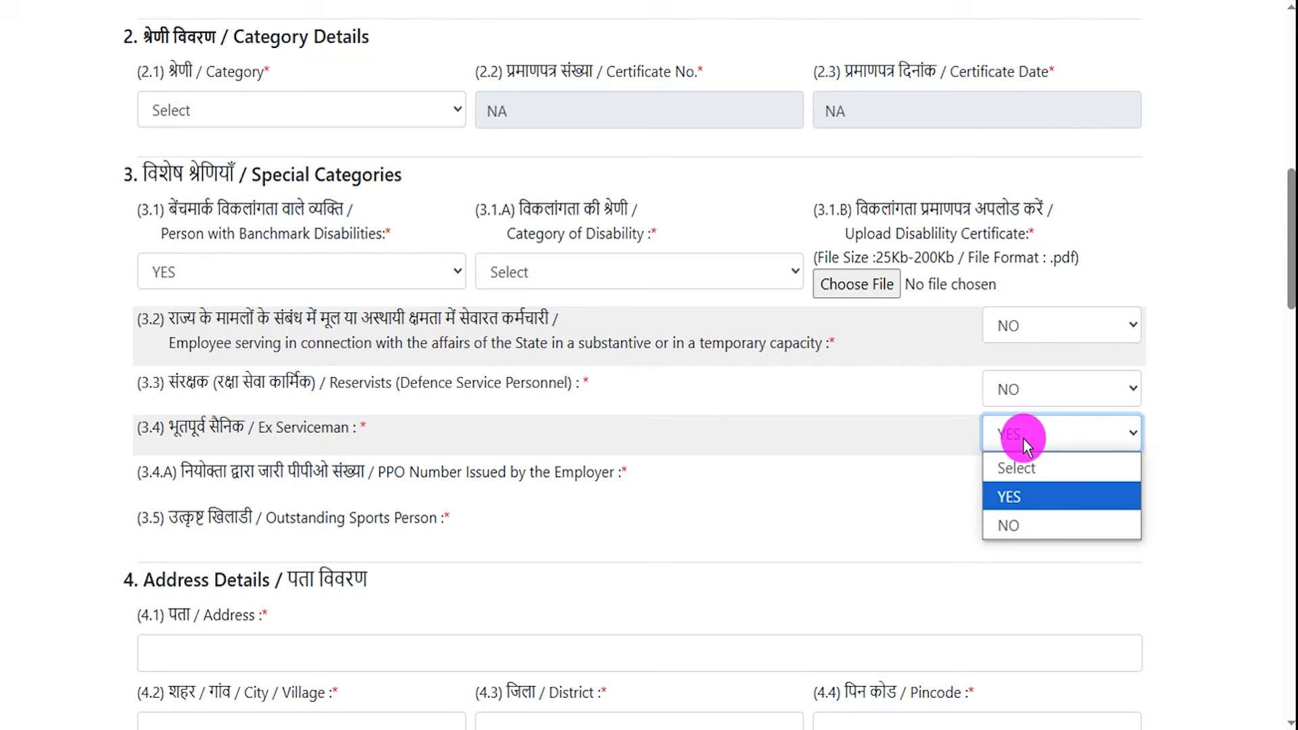
click(1007, 518)
drag(480, 481, 611, 475)
click(530, 537)
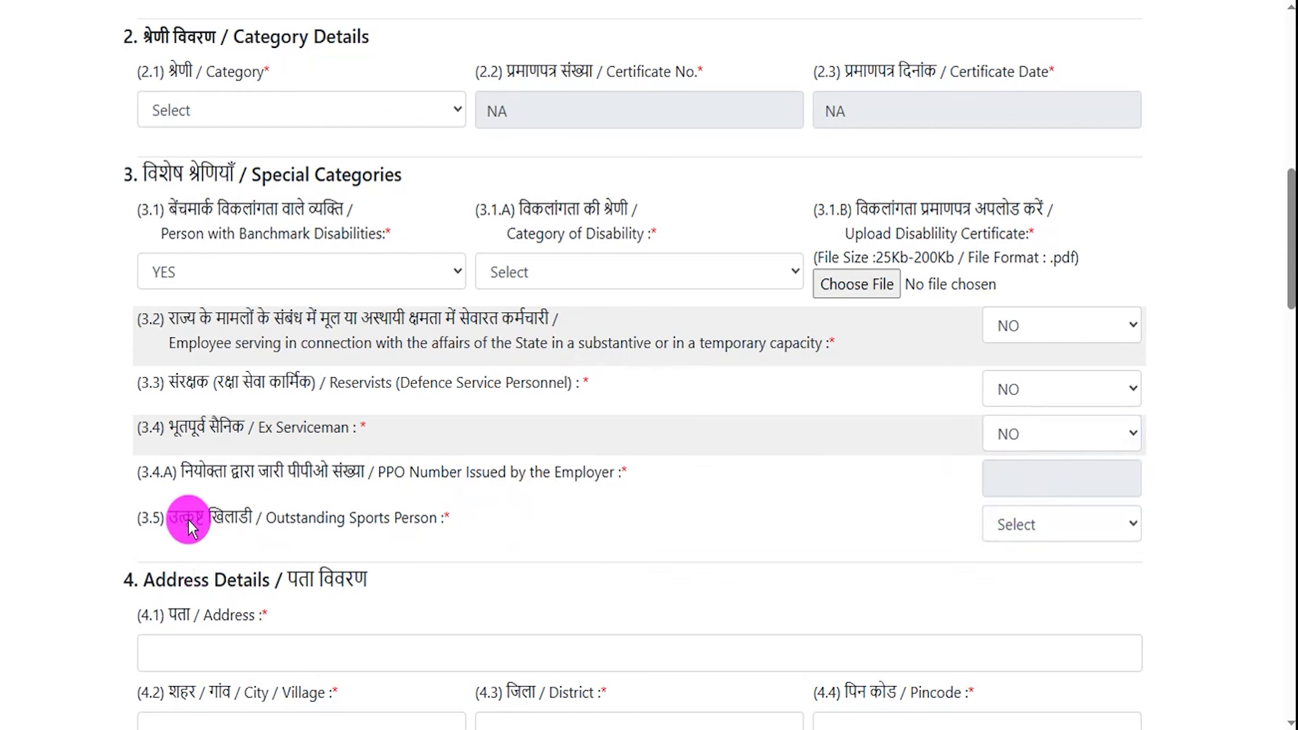
Set Outstanding Sports Person (3.5) to NO.
drag(180, 518, 284, 518)
click(999, 521)
click(1014, 587)
click(1007, 538)
click(1009, 614)
Review the Address Details fields, from address, city, district and pincode to state, phone, mobile and email.
scroll(473, 122, down, 7)
drag(145, 81, 382, 82)
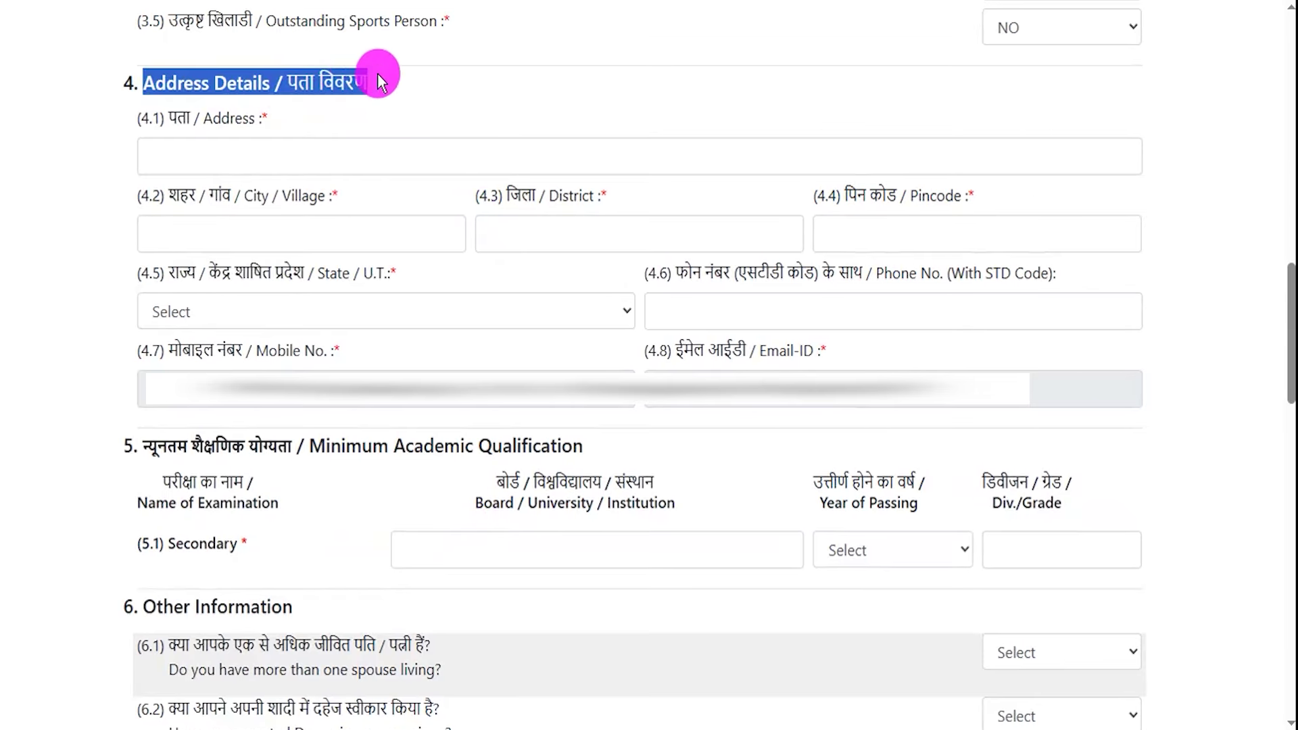
drag(370, 157, 442, 133)
drag(371, 233, 423, 203)
mouse_move(602, 231)
mouse_down()
mouse_move(660, 221)
mouse_move(702, 192)
mouse_up()
drag(978, 229, 1029, 202)
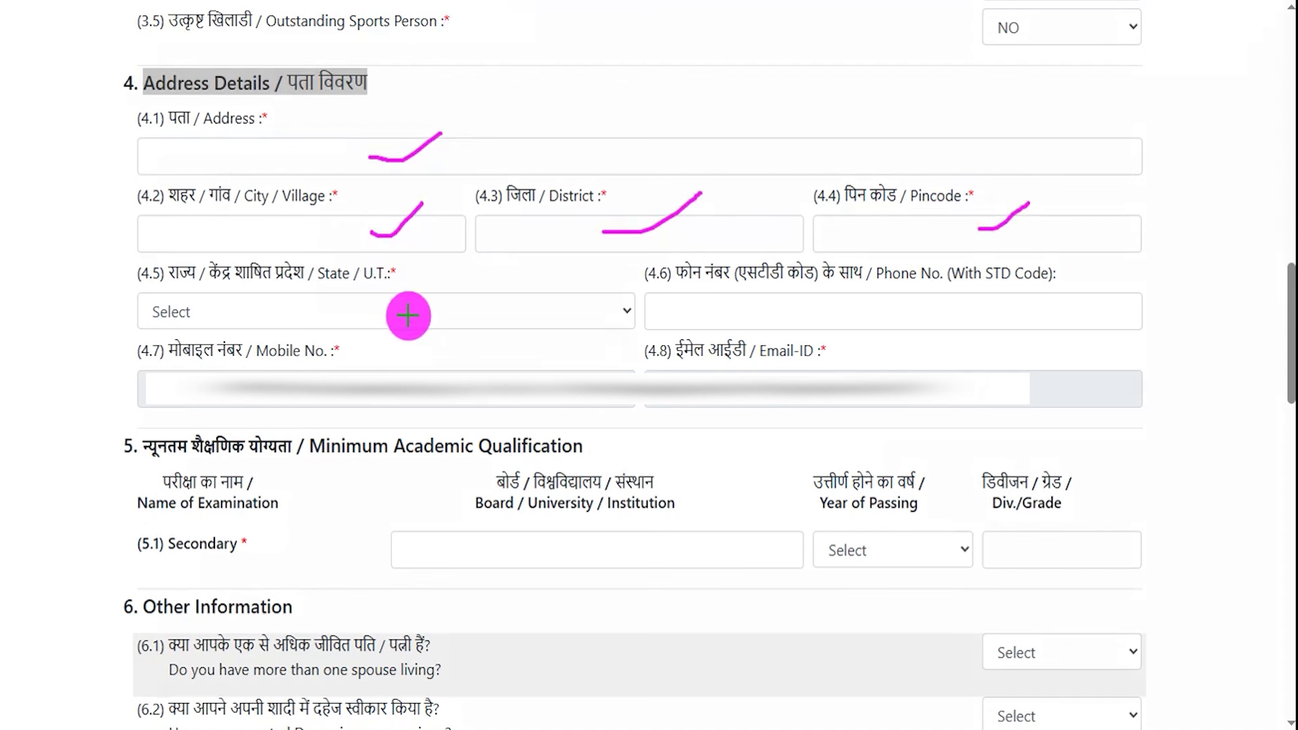
drag(403, 314, 466, 266)
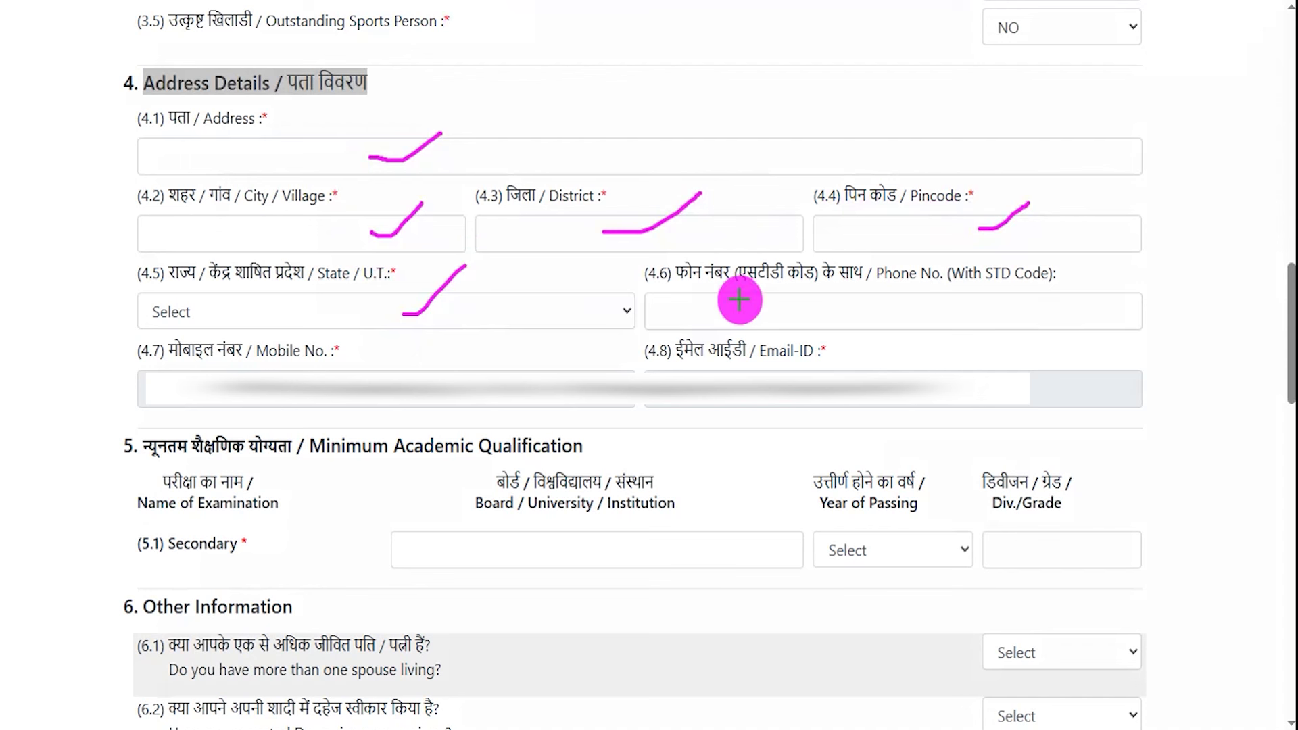
drag(781, 311, 826, 287)
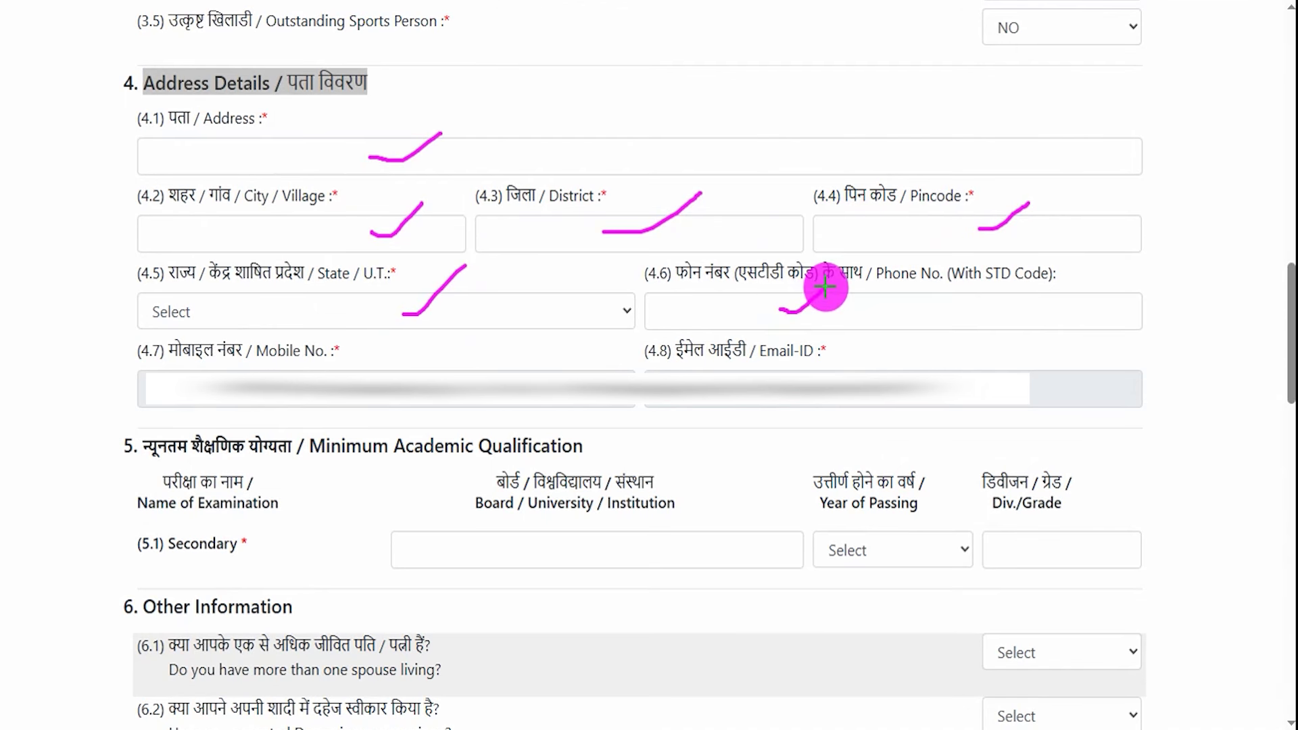
drag(392, 389, 443, 349)
drag(913, 375, 981, 350)
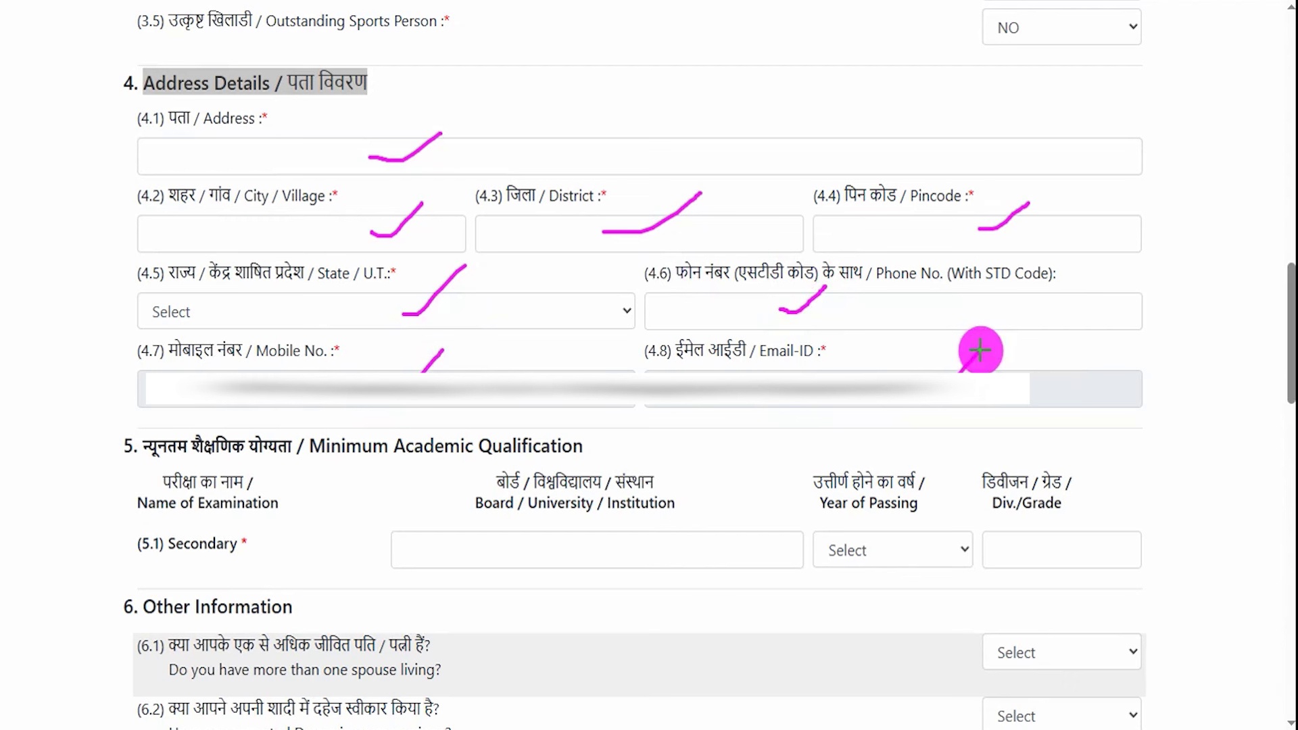
Review the Minimum Academic Qualification section and check the Educational Qualification requirements on the recruitment information page.
scroll(981, 350, down, 5)
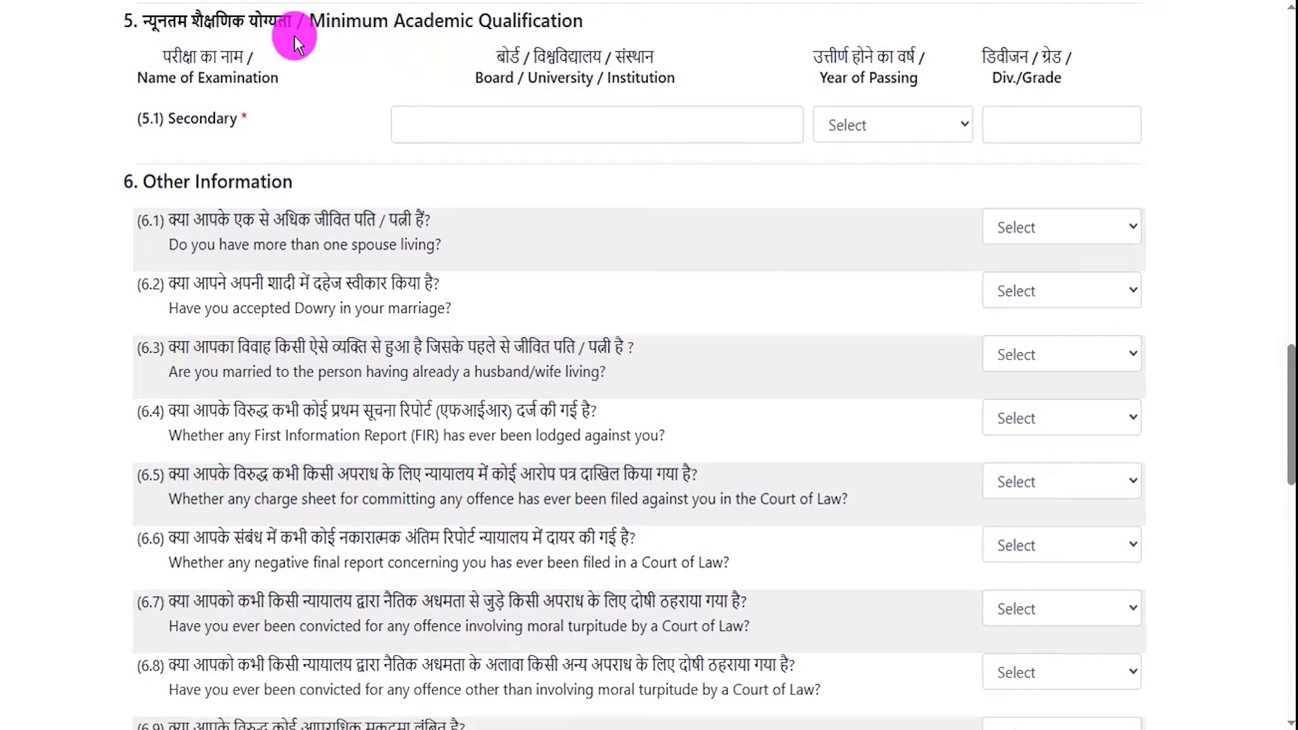
drag(203, 24, 405, 23)
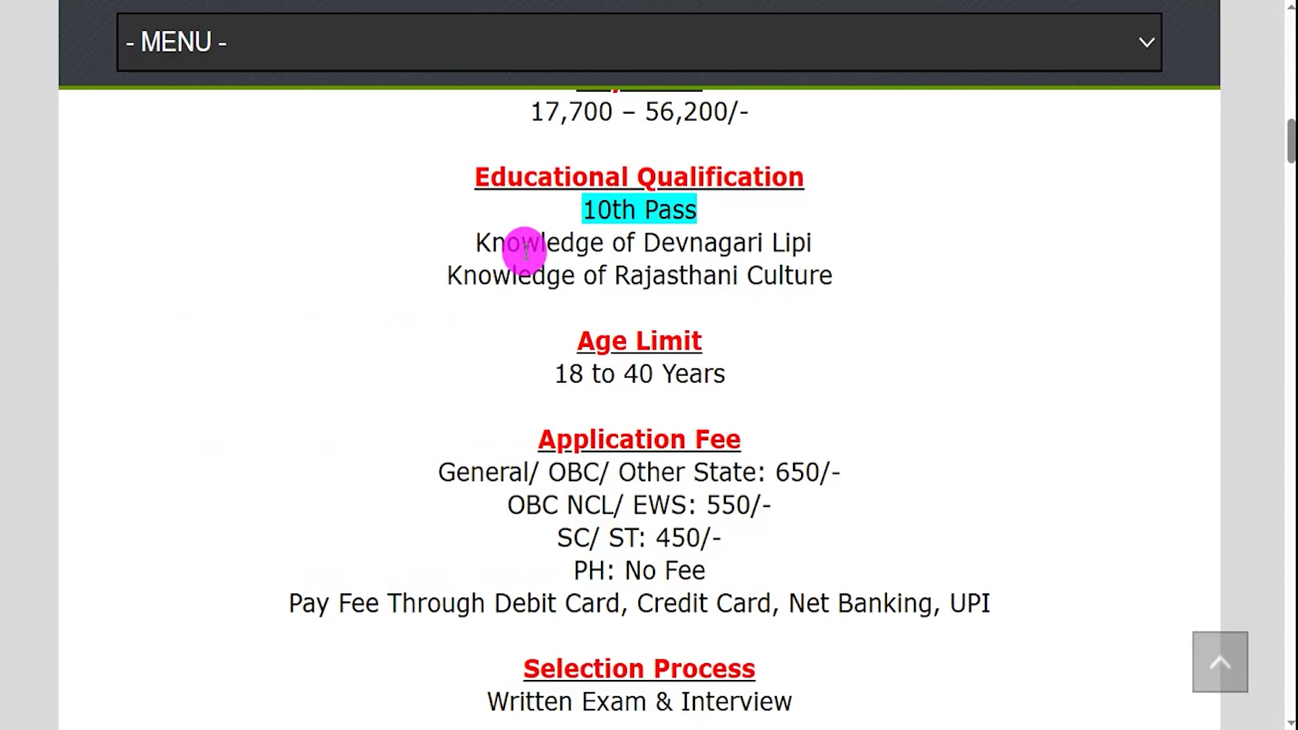
drag(595, 210, 684, 204)
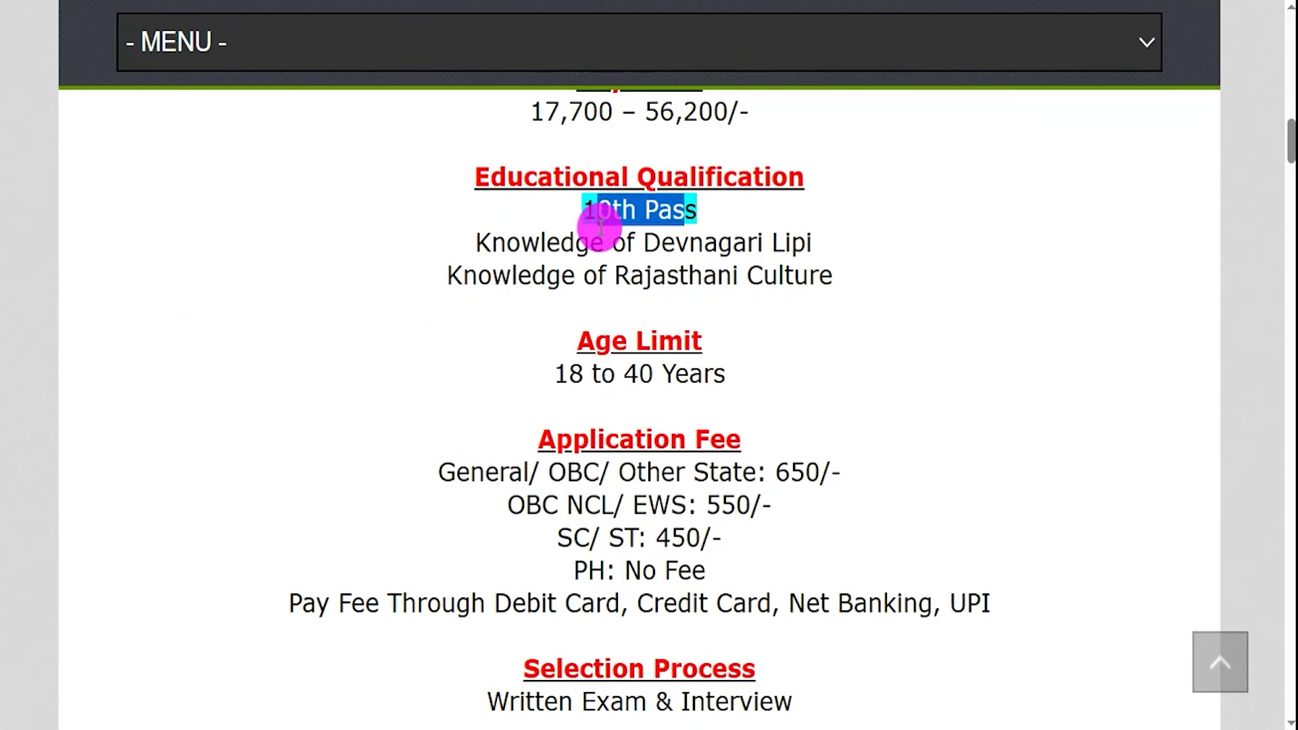
drag(520, 242, 695, 246)
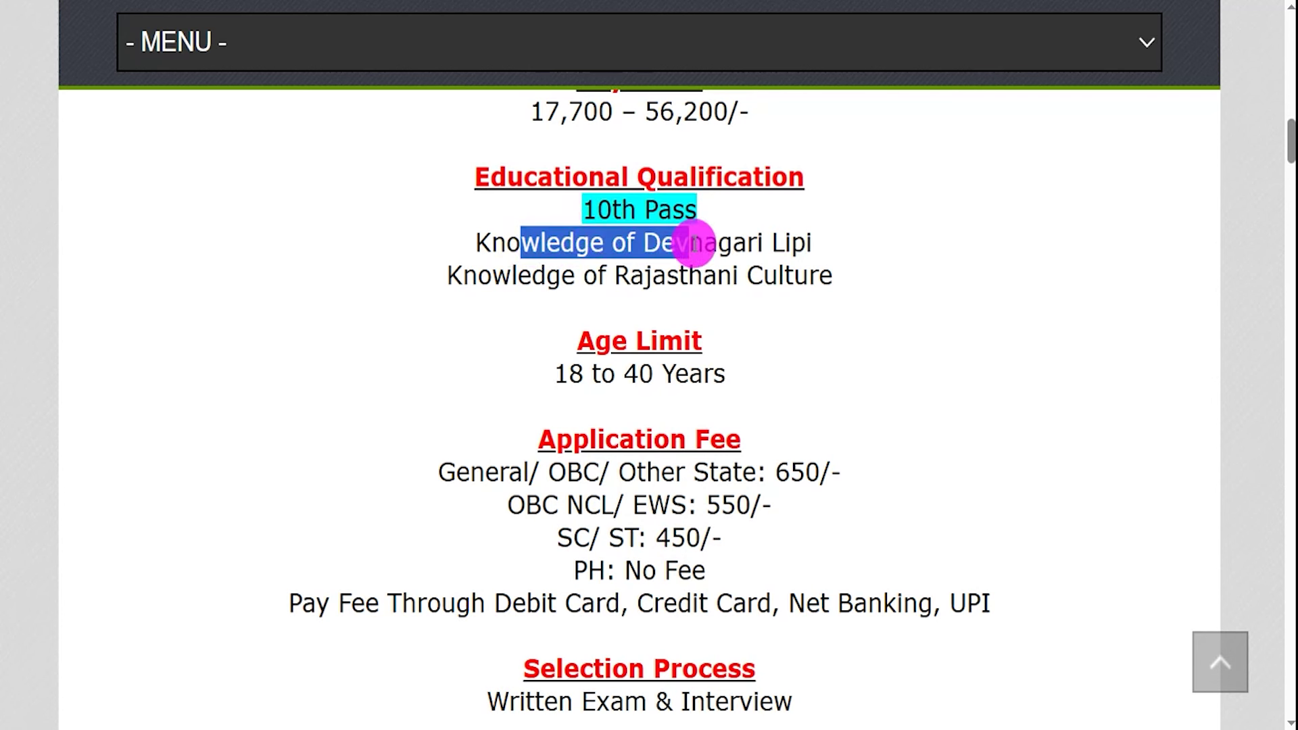
drag(512, 275, 761, 274)
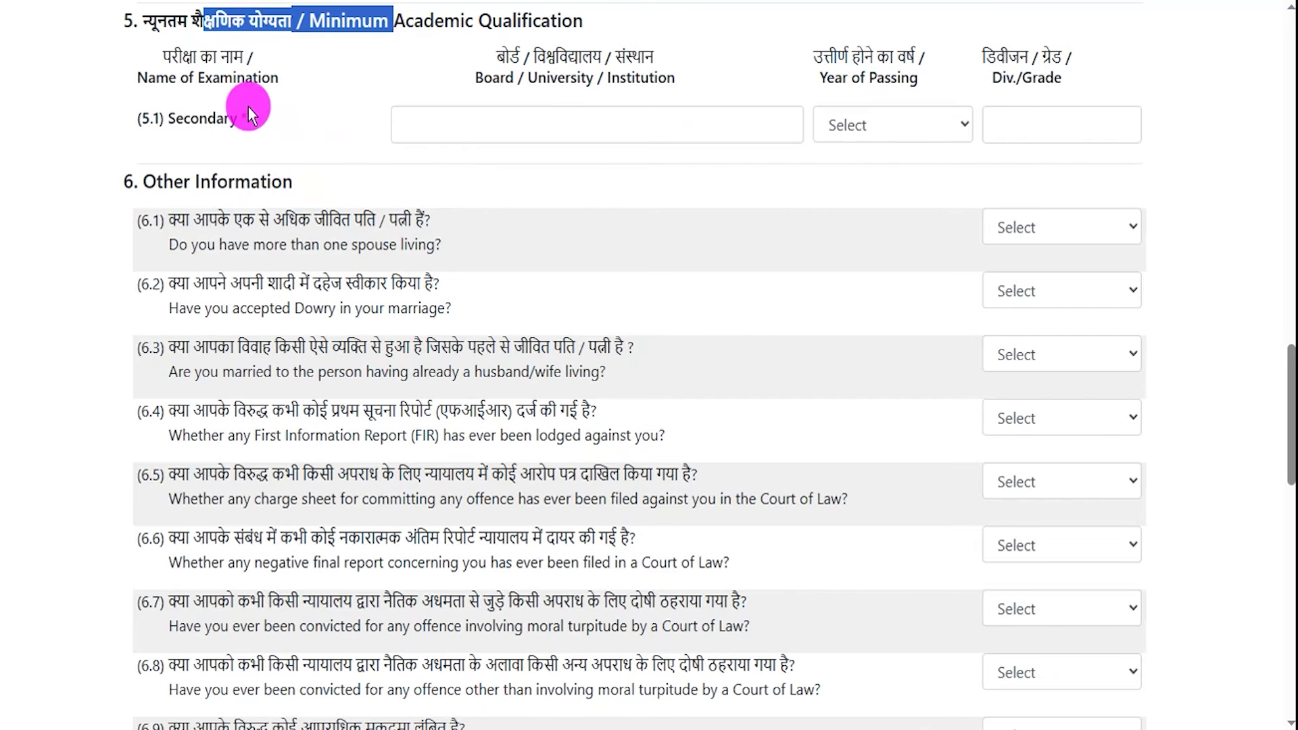
Return to the application form and examine the Secondary row's board, year of passing and division/grade fields.
click(552, 123)
key(ctrl+2)
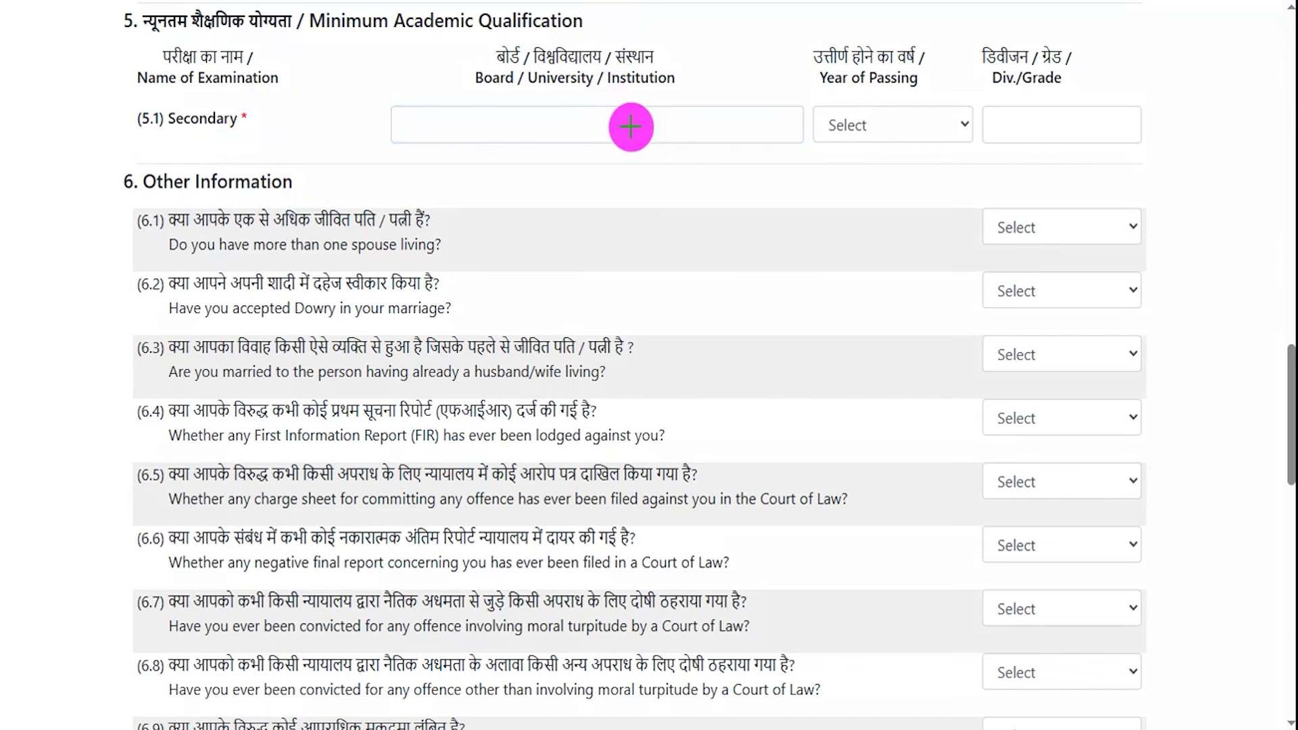
drag(630, 126, 691, 102)
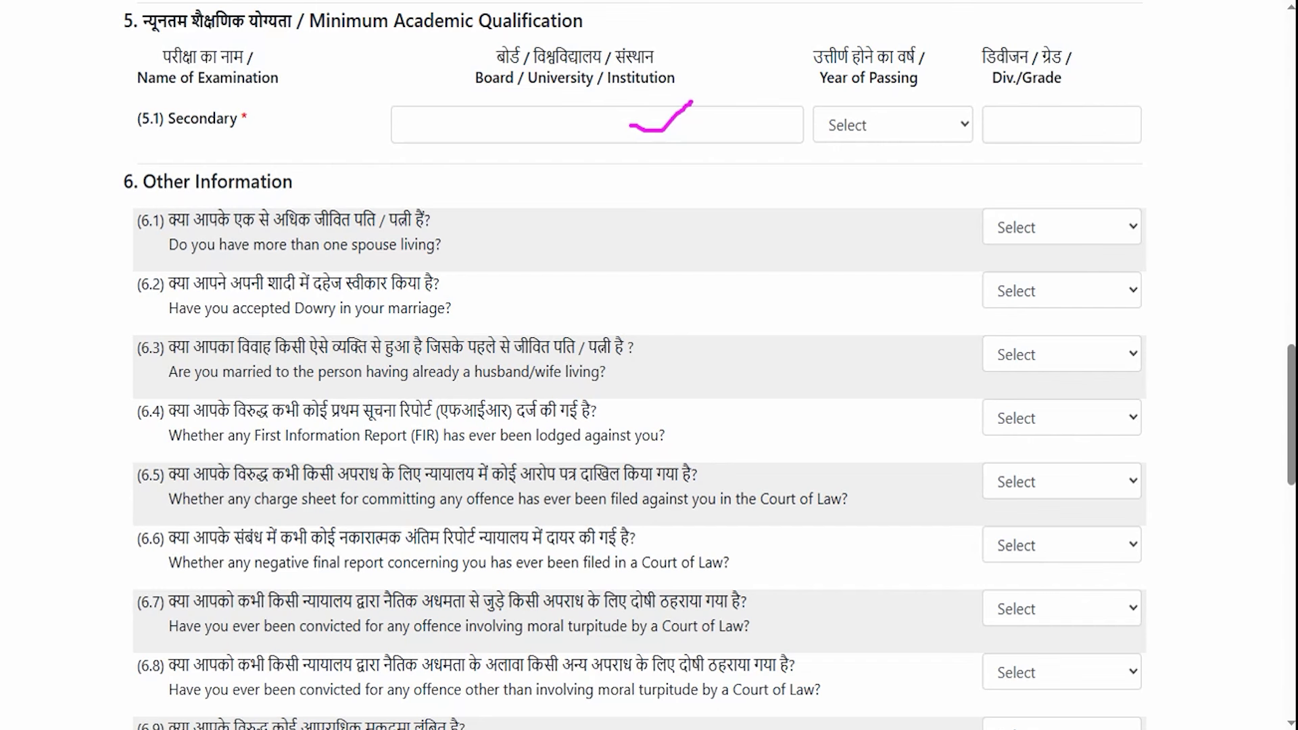
click(854, 127)
click(855, 125)
click(1021, 122)
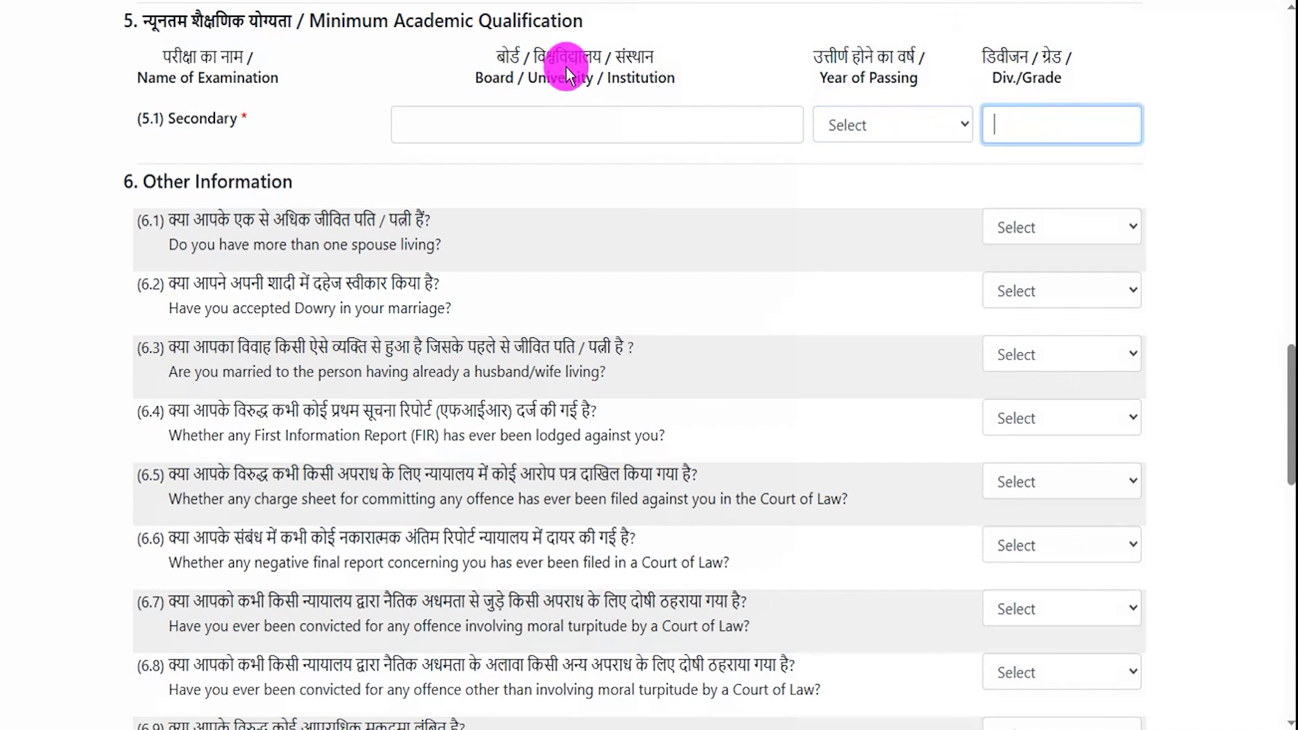
Try answering YES to question 6.1 about having more than one living spouse, and dismiss the resulting alert.
click(186, 223)
drag(187, 223, 365, 221)
click(1056, 223)
click(1022, 288)
click(826, 100)
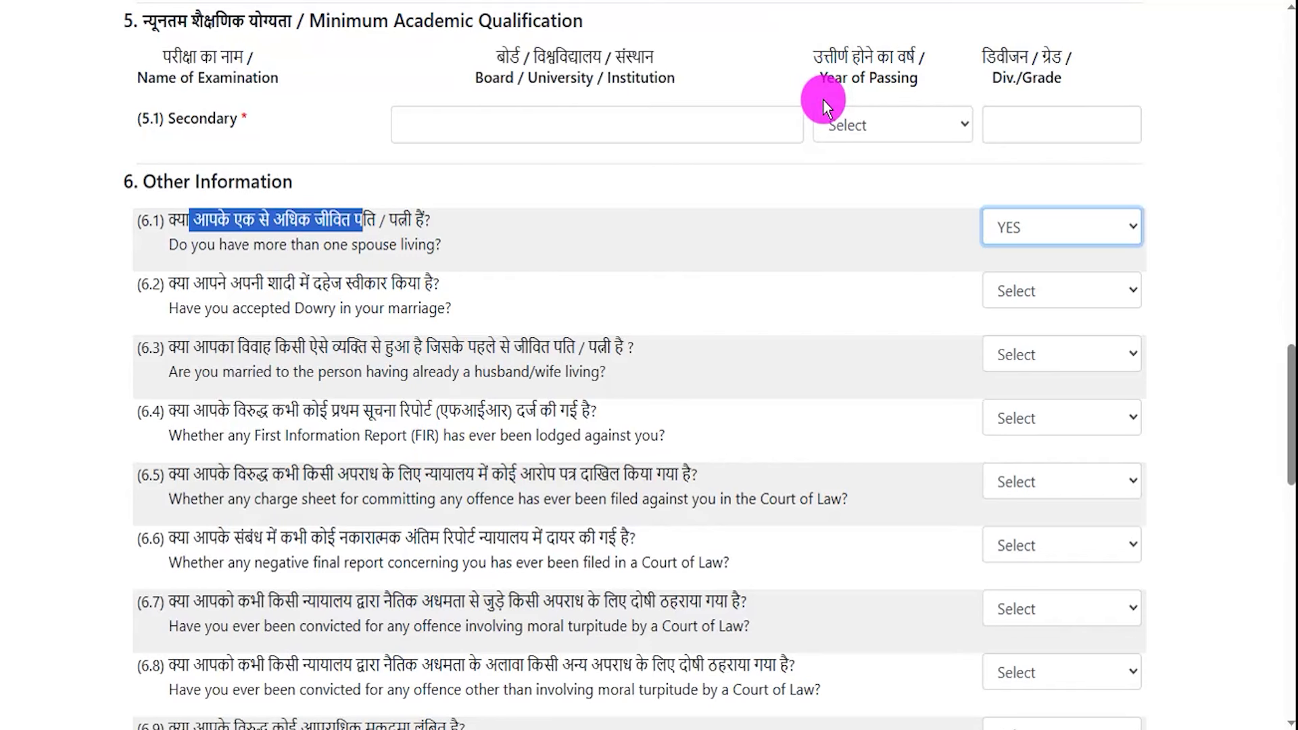
Set question 6.1 on having more than one spouse living to NO.
click(991, 226)
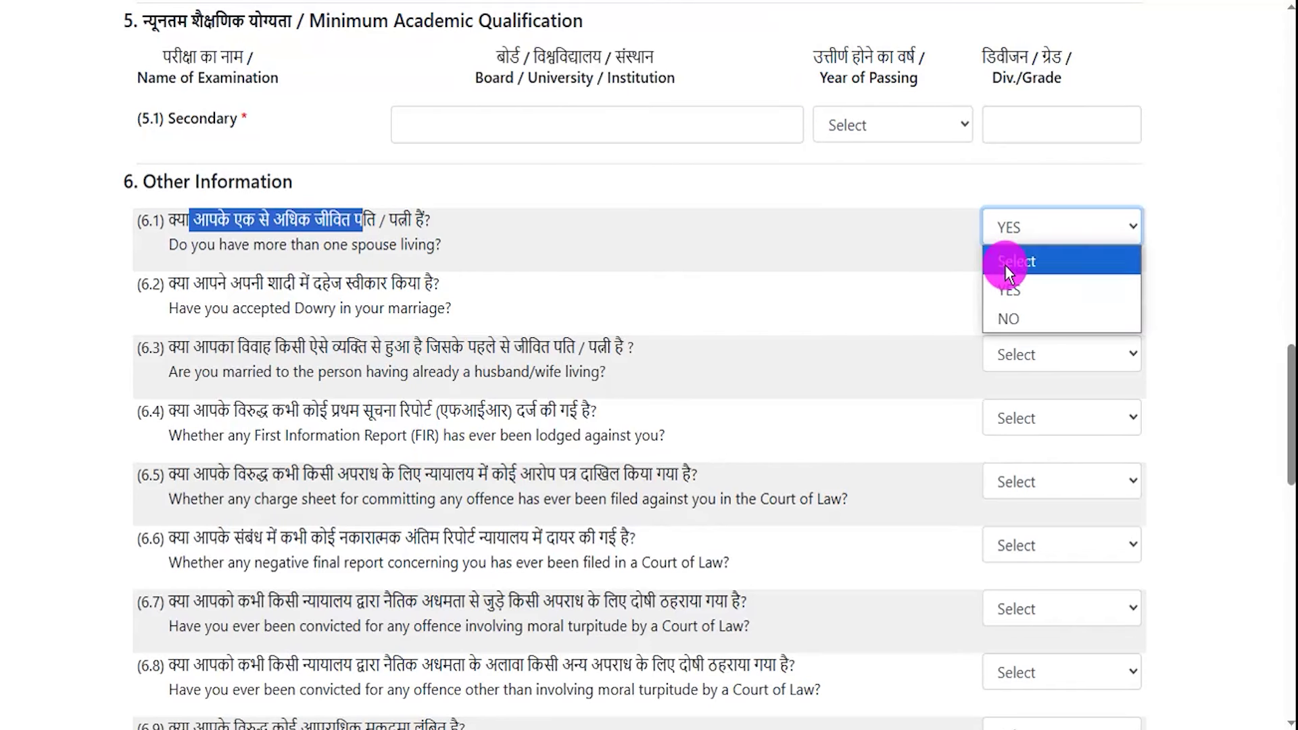
click(1016, 315)
click(1008, 233)
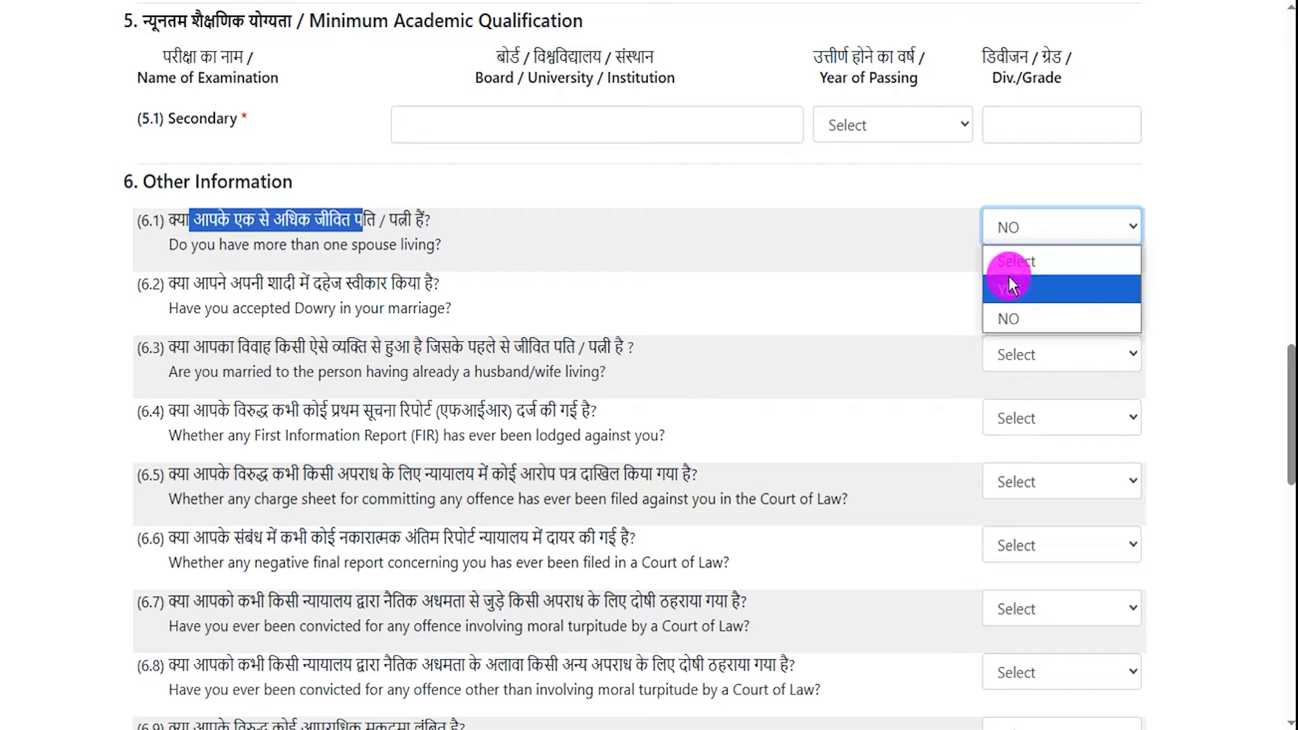
click(1008, 287)
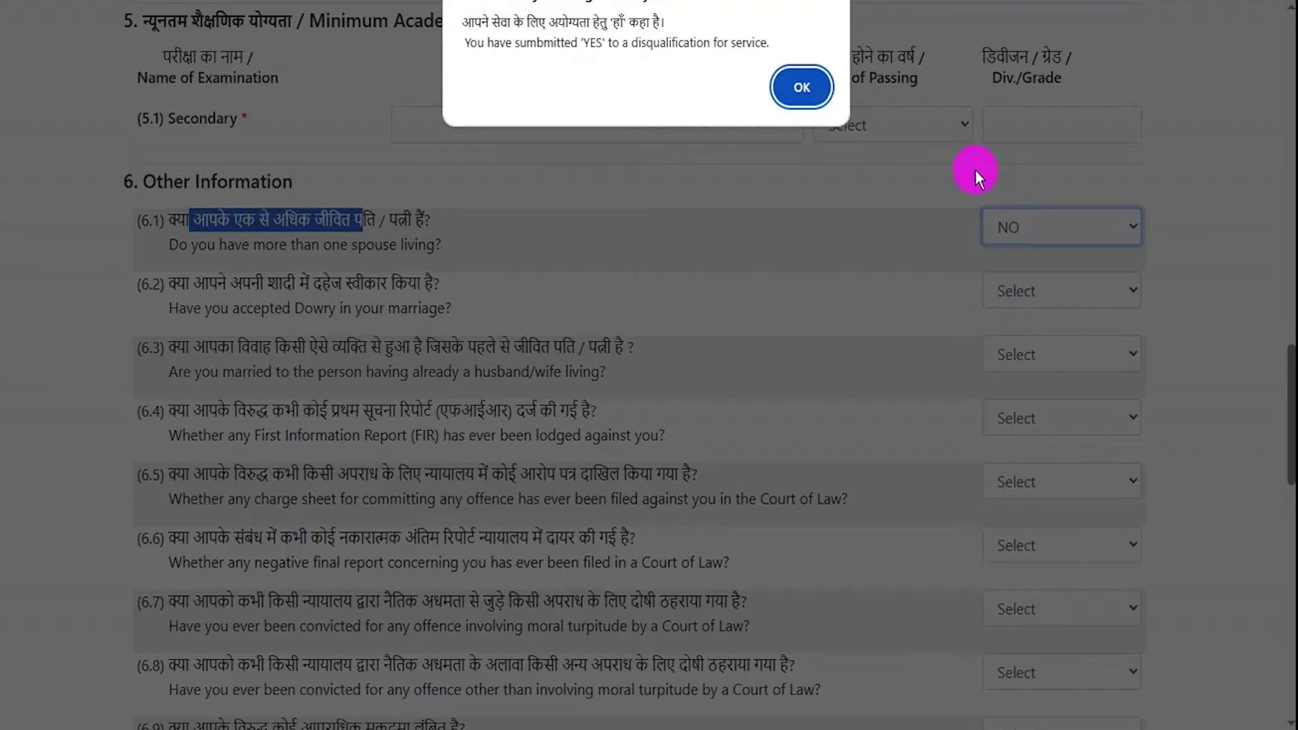
click(792, 86)
click(971, 228)
click(1025, 316)
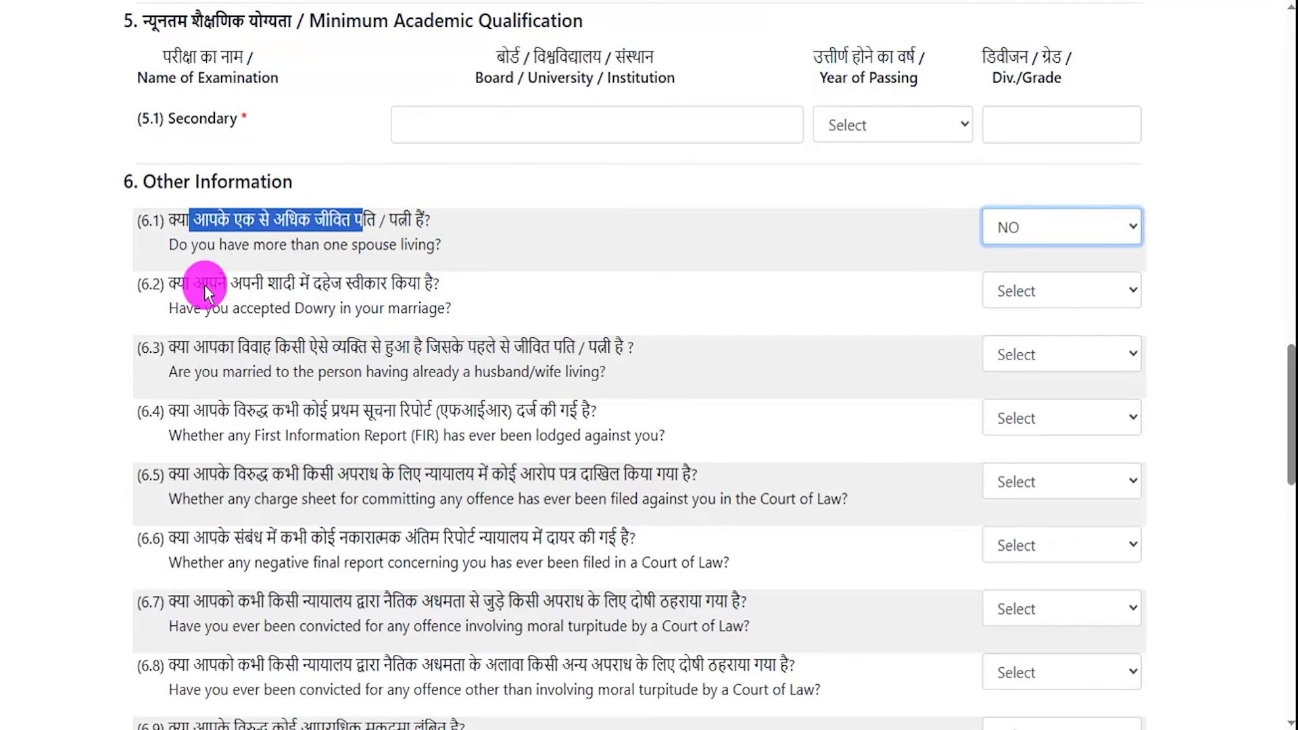
Try YES for question 6.2 on accepting dowry in marriage, and set its answer to NO.
drag(181, 283, 282, 282)
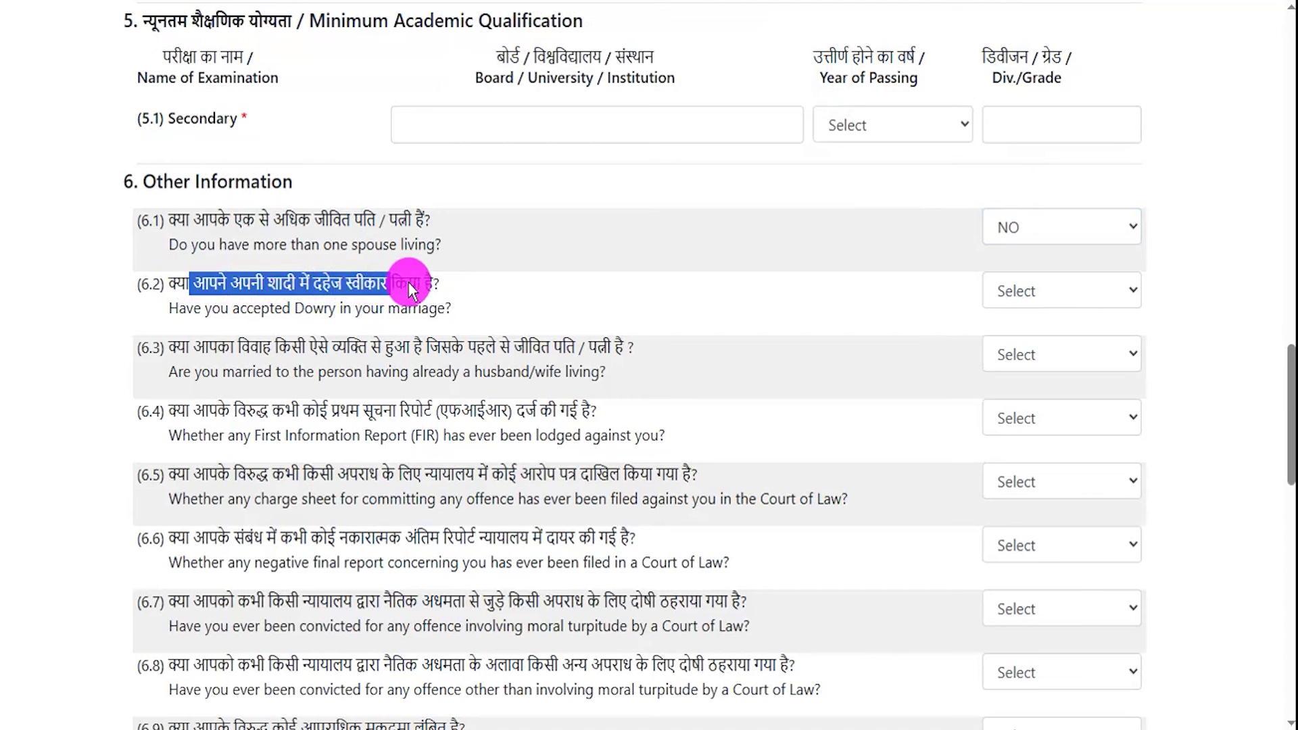
click(1022, 298)
click(1012, 355)
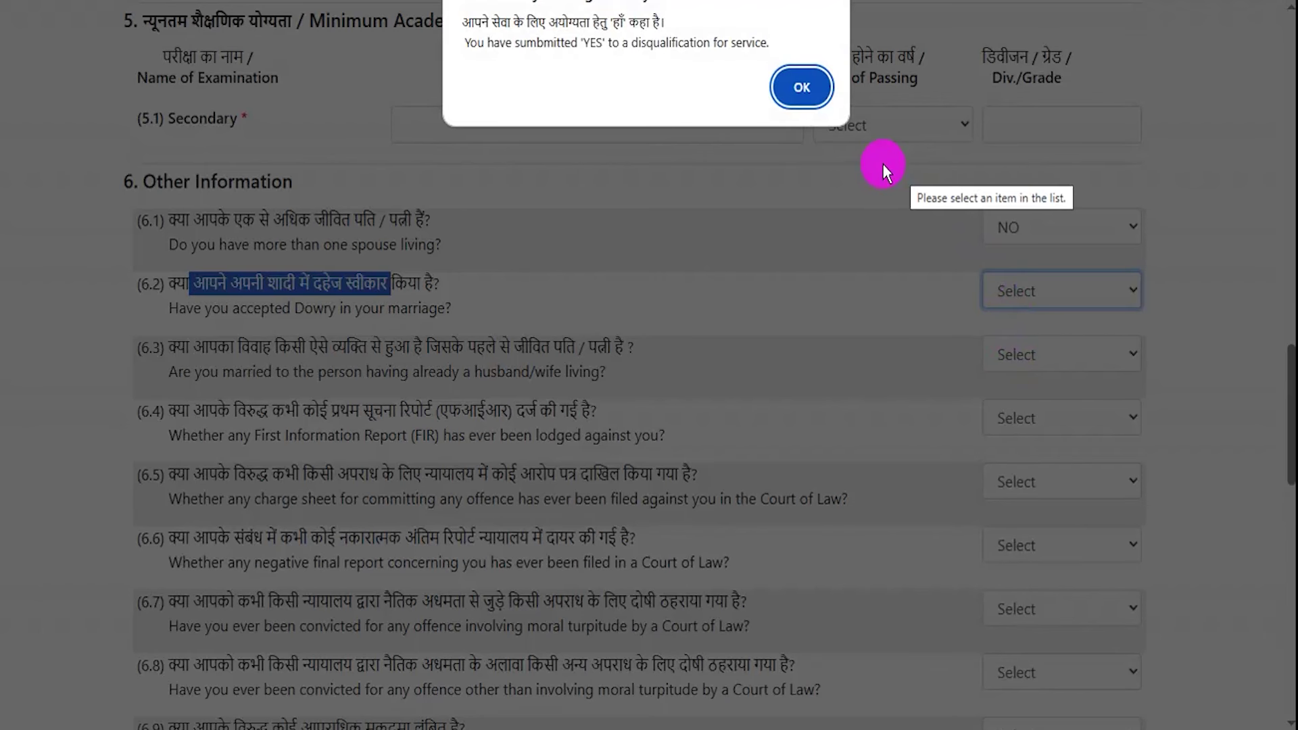
click(804, 89)
click(1012, 289)
click(1018, 372)
Try YES for question 6.3 on marriage to someone already having a living spouse, and set its answer to NO.
drag(190, 347, 497, 353)
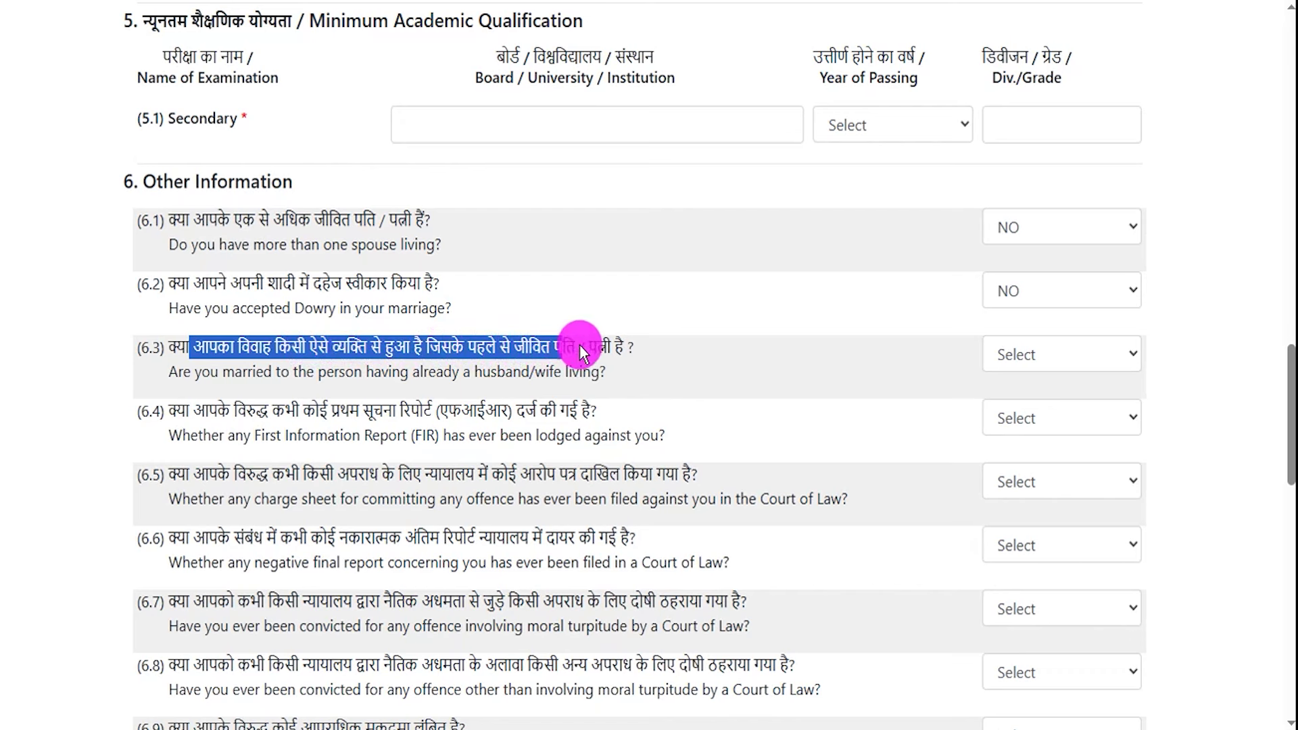
click(1058, 355)
click(1031, 415)
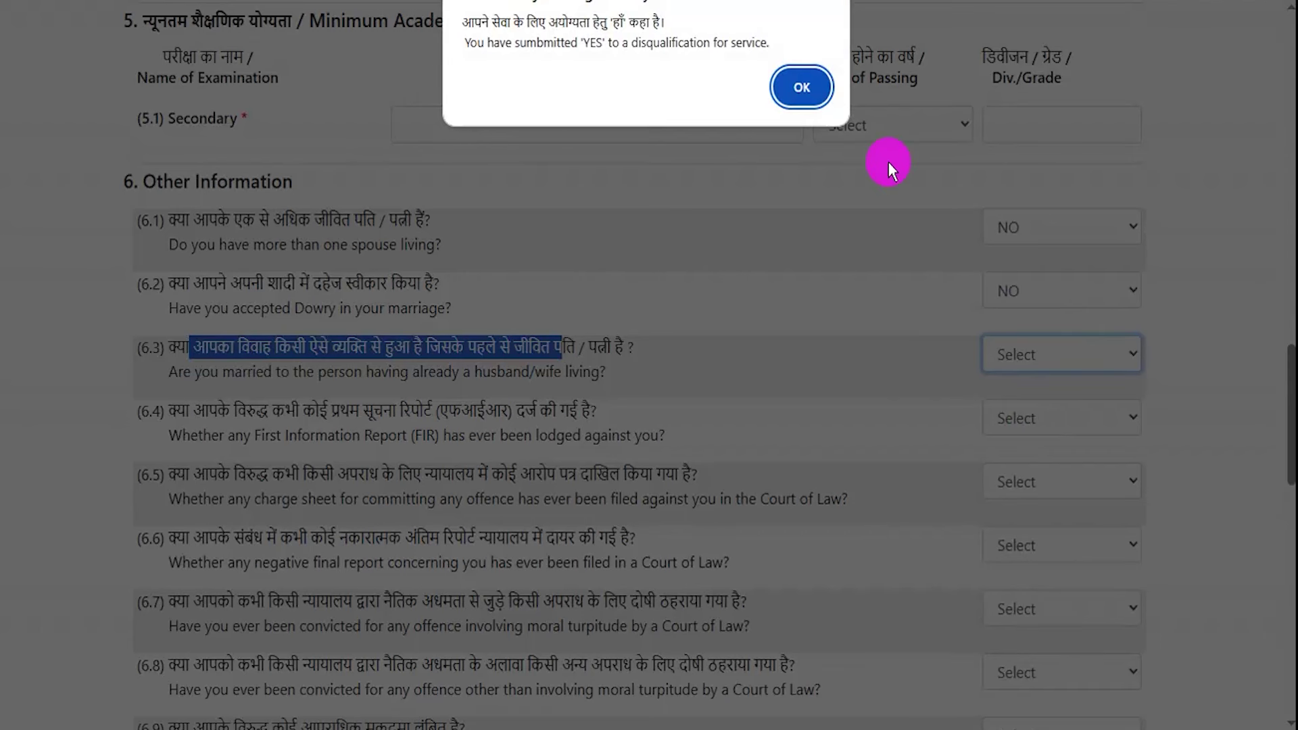
click(810, 96)
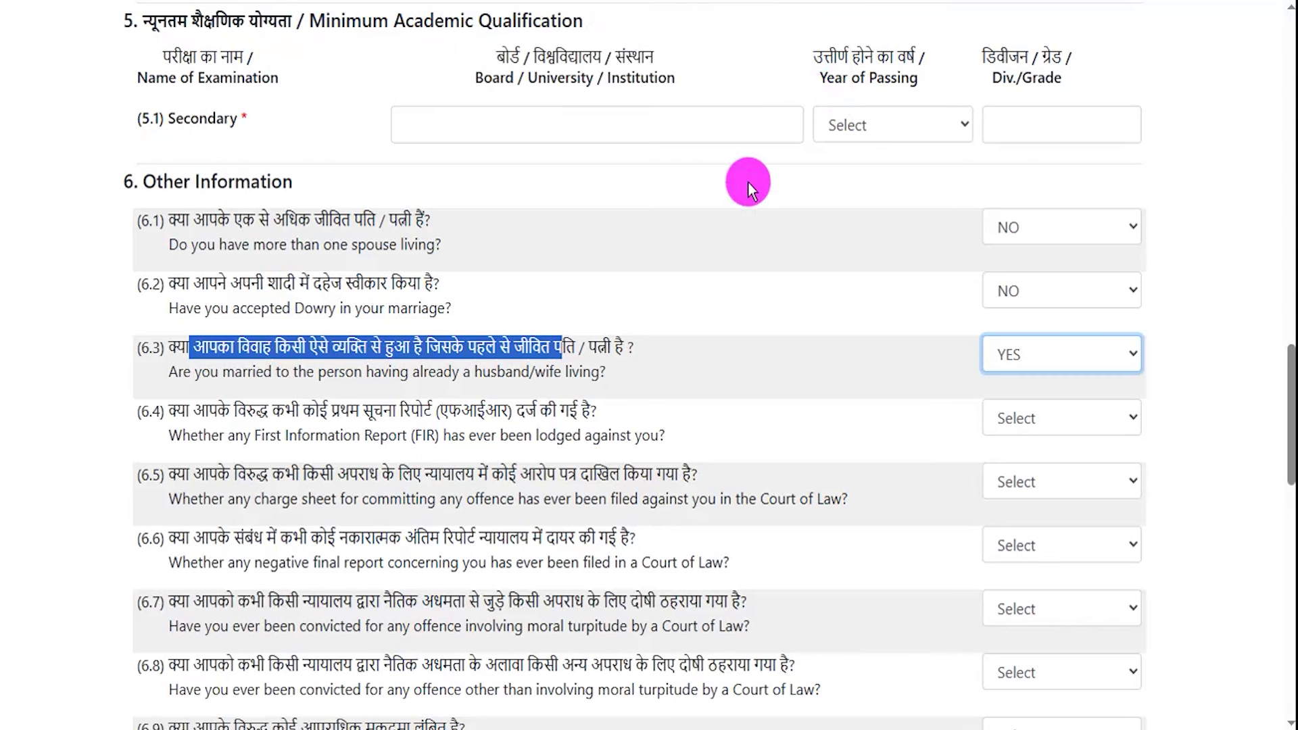
click(1029, 357)
click(1014, 443)
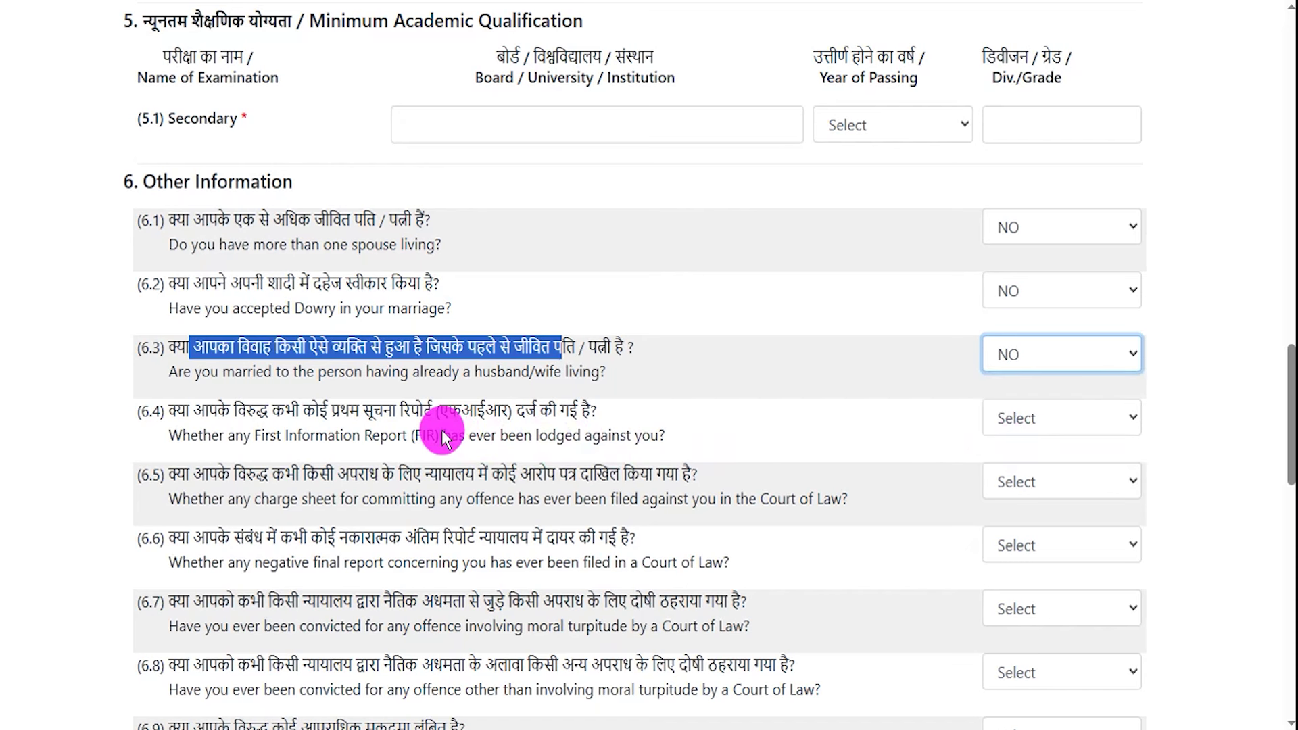
Answer NO to question 6.4 on whether any First Information Report (FIR) has ever been lodged.
scroll(443, 436, down, 3)
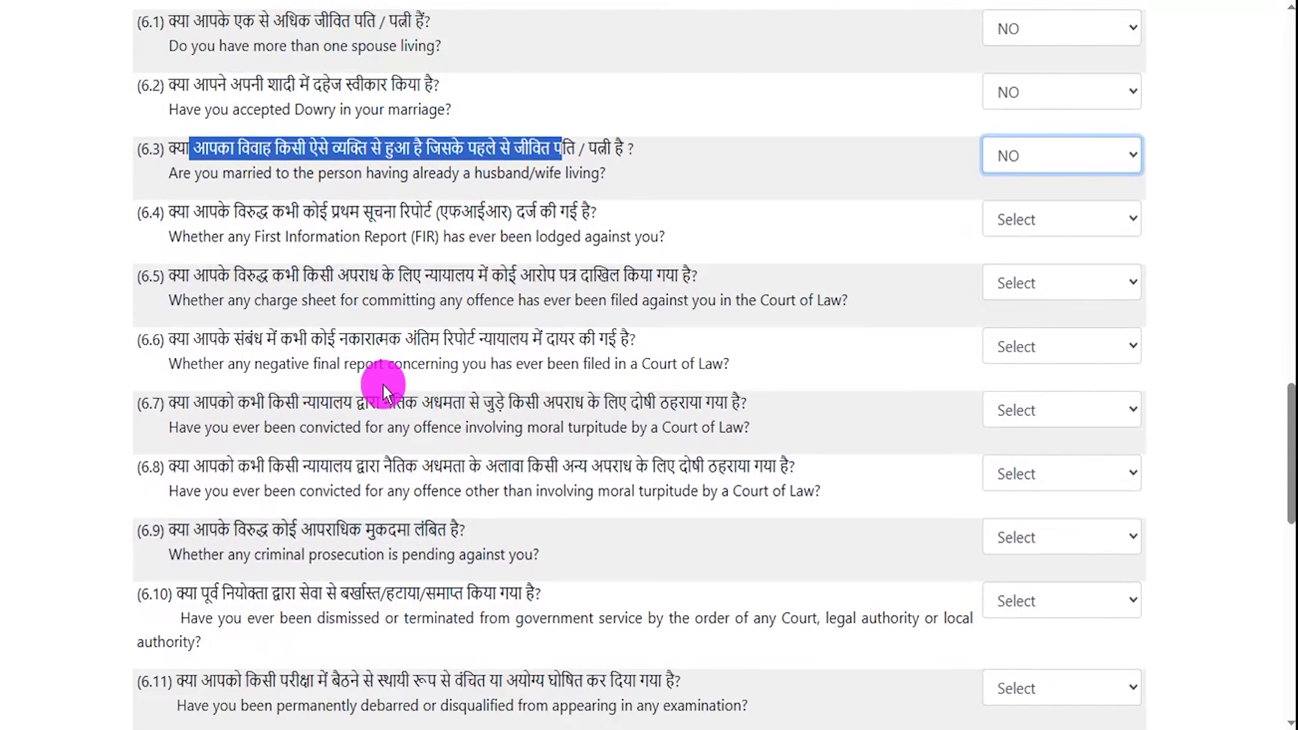
drag(199, 213, 245, 212)
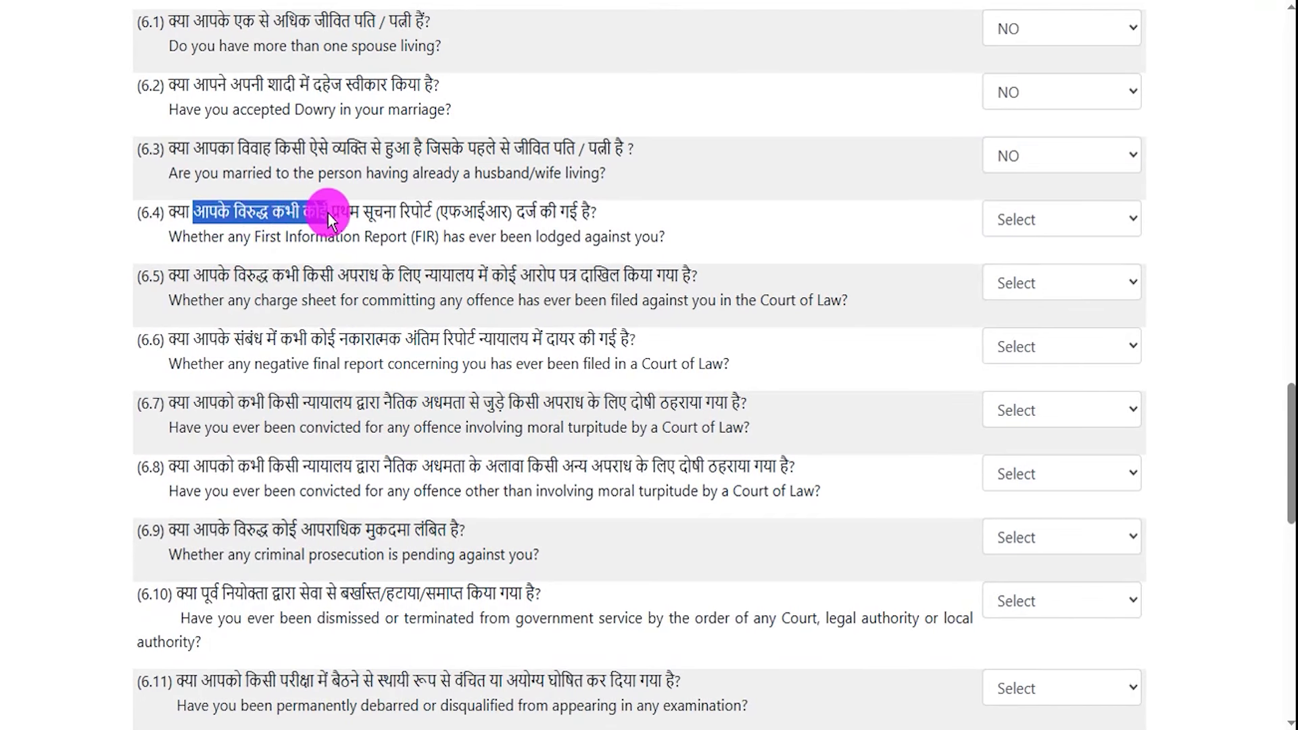
drag(404, 211, 484, 212)
click(1131, 219)
click(1031, 310)
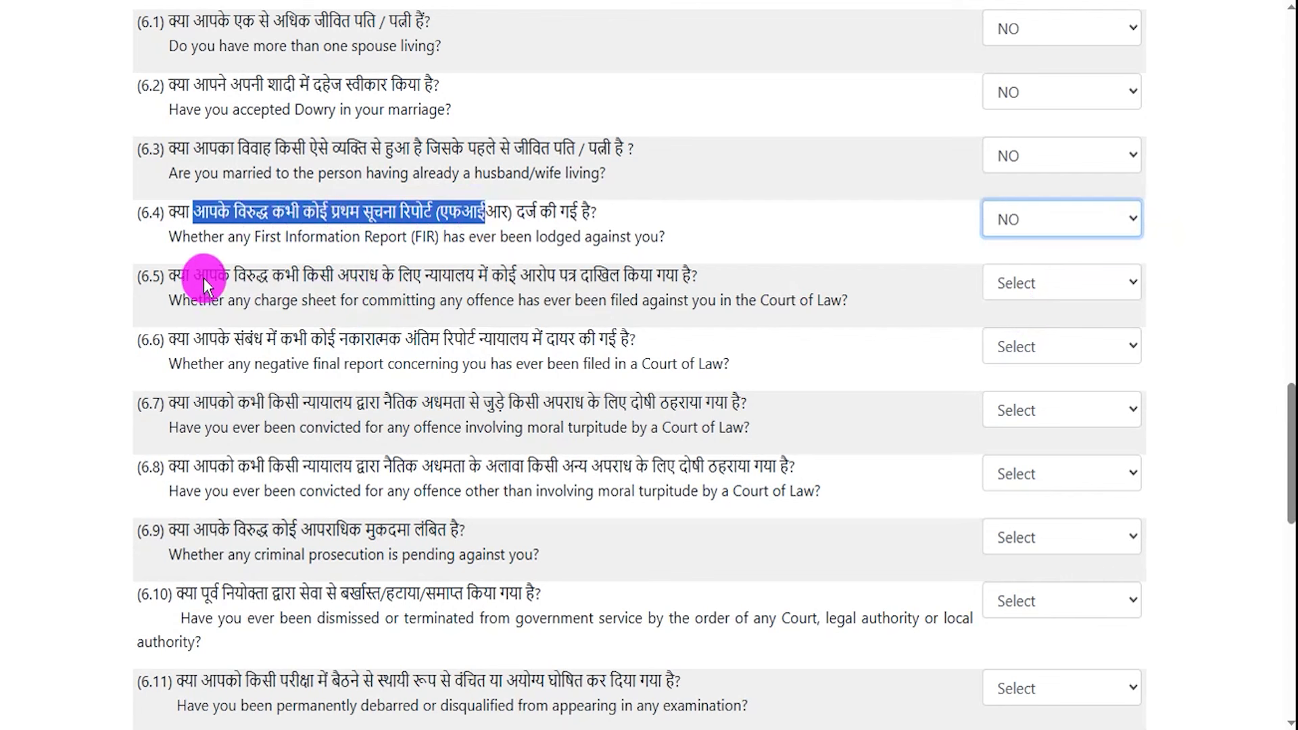
Answer NO to questions 6.5 and 6.6 on a charge sheet and a negative final report filed in court.
drag(199, 275, 360, 275)
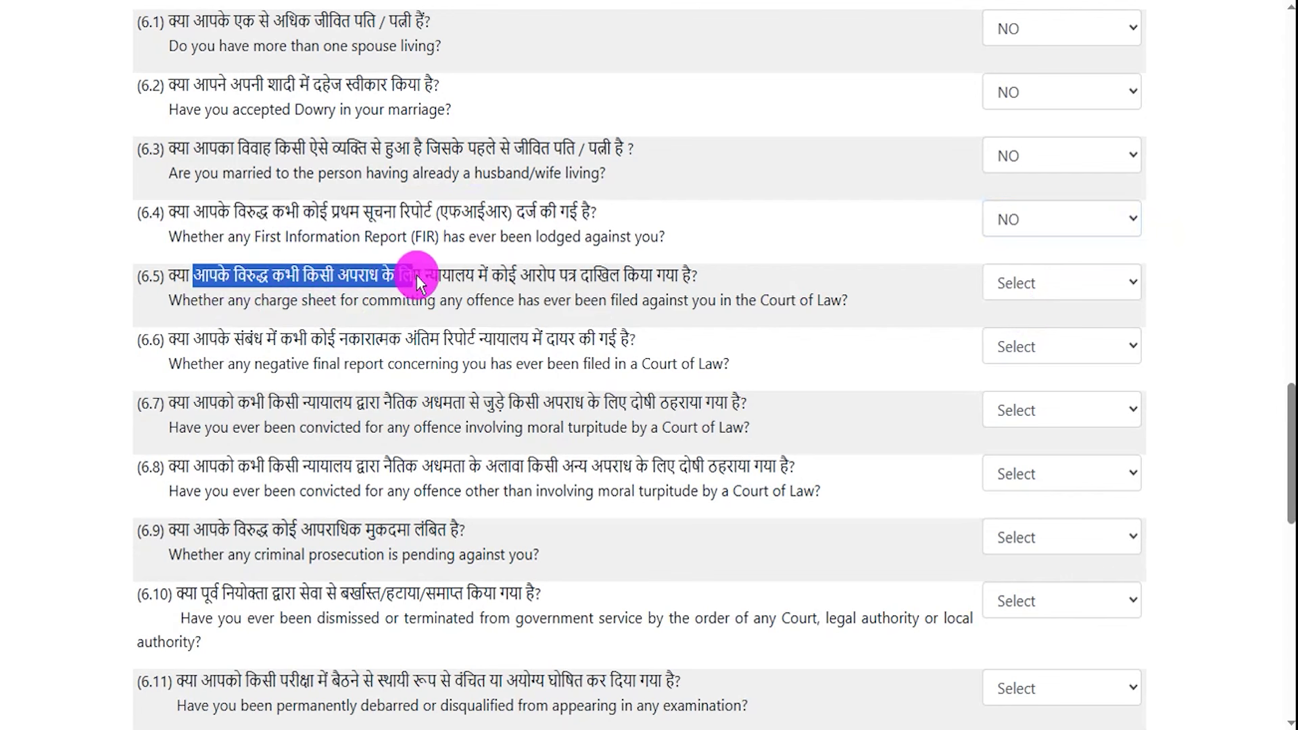
drag(558, 275, 650, 277)
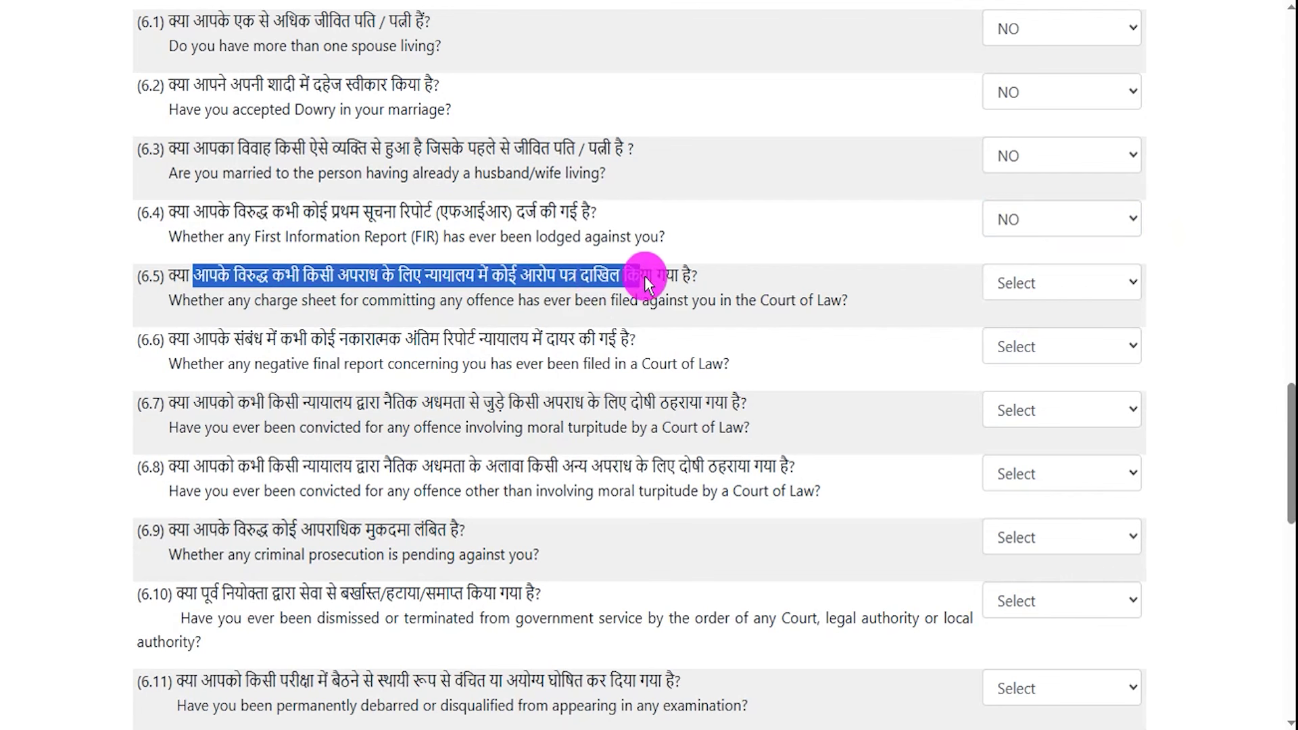
click(1069, 282)
click(1030, 377)
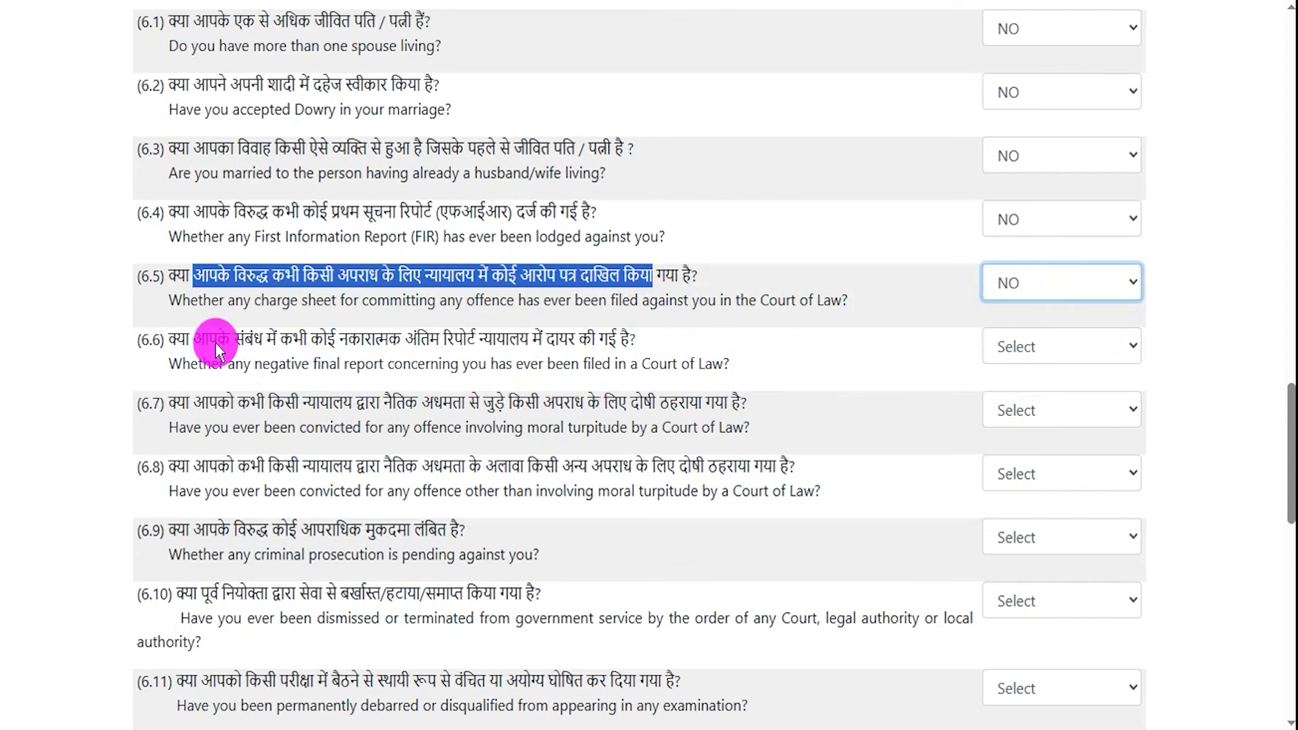
drag(216, 348, 268, 348)
drag(365, 346, 438, 345)
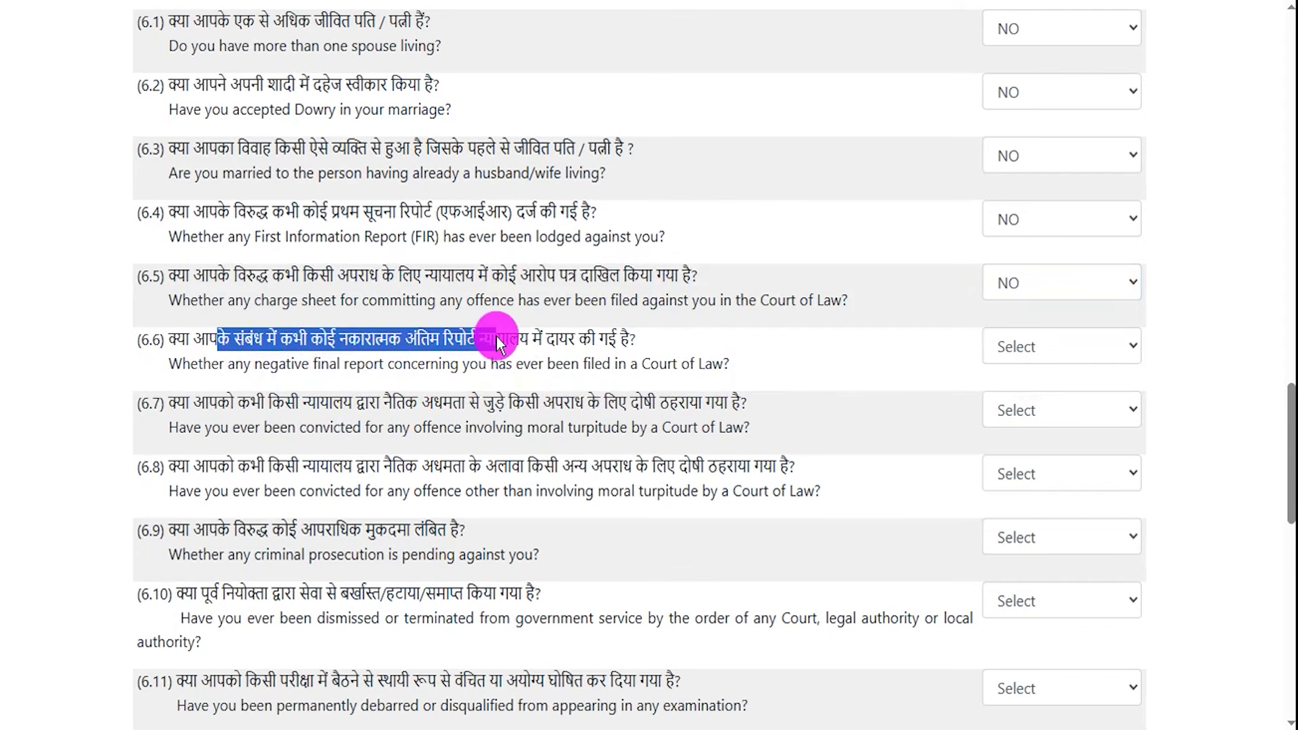
click(1066, 347)
click(1028, 435)
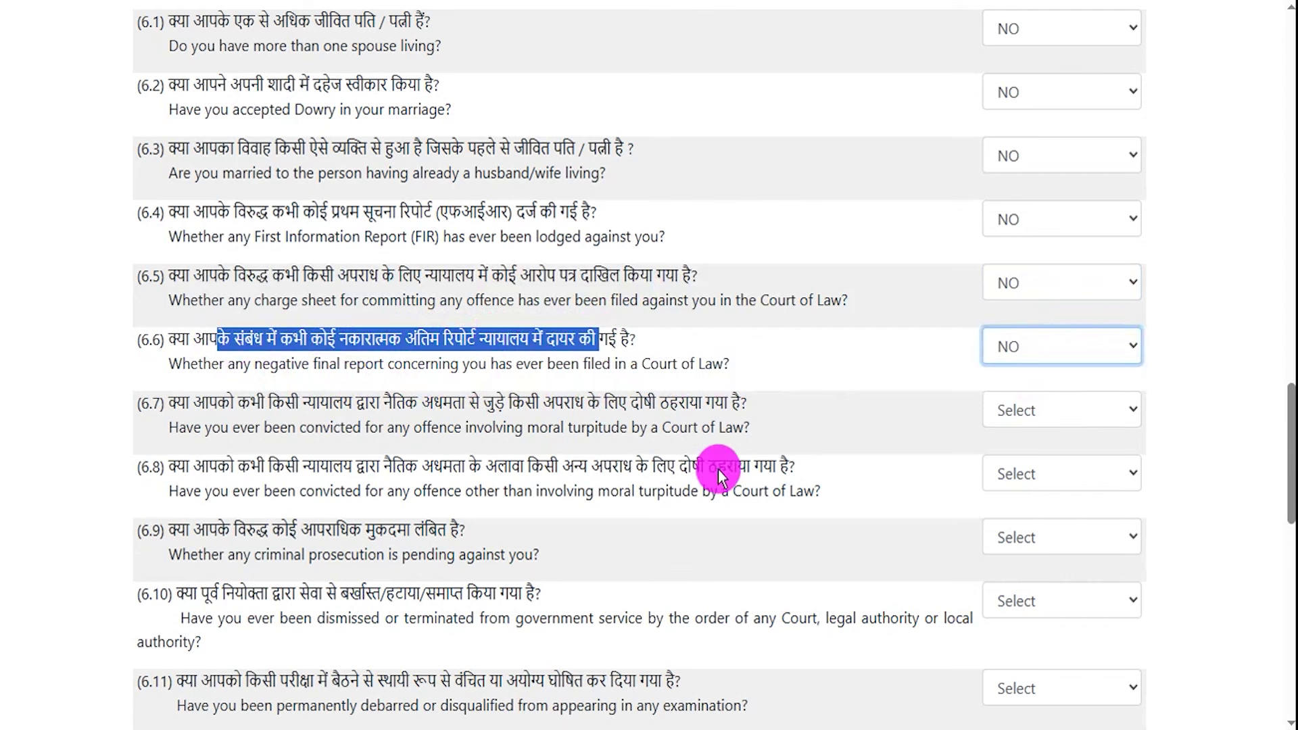
Answer NO to questions 6.7 through 6.10 on convictions, pending prosecution and dismissal from government service.
click(345, 392)
drag(330, 534, 419, 533)
drag(338, 594, 1068, 565)
click(1071, 416)
click(1033, 492)
click(1015, 559)
click(1021, 551)
click(1025, 625)
click(1024, 604)
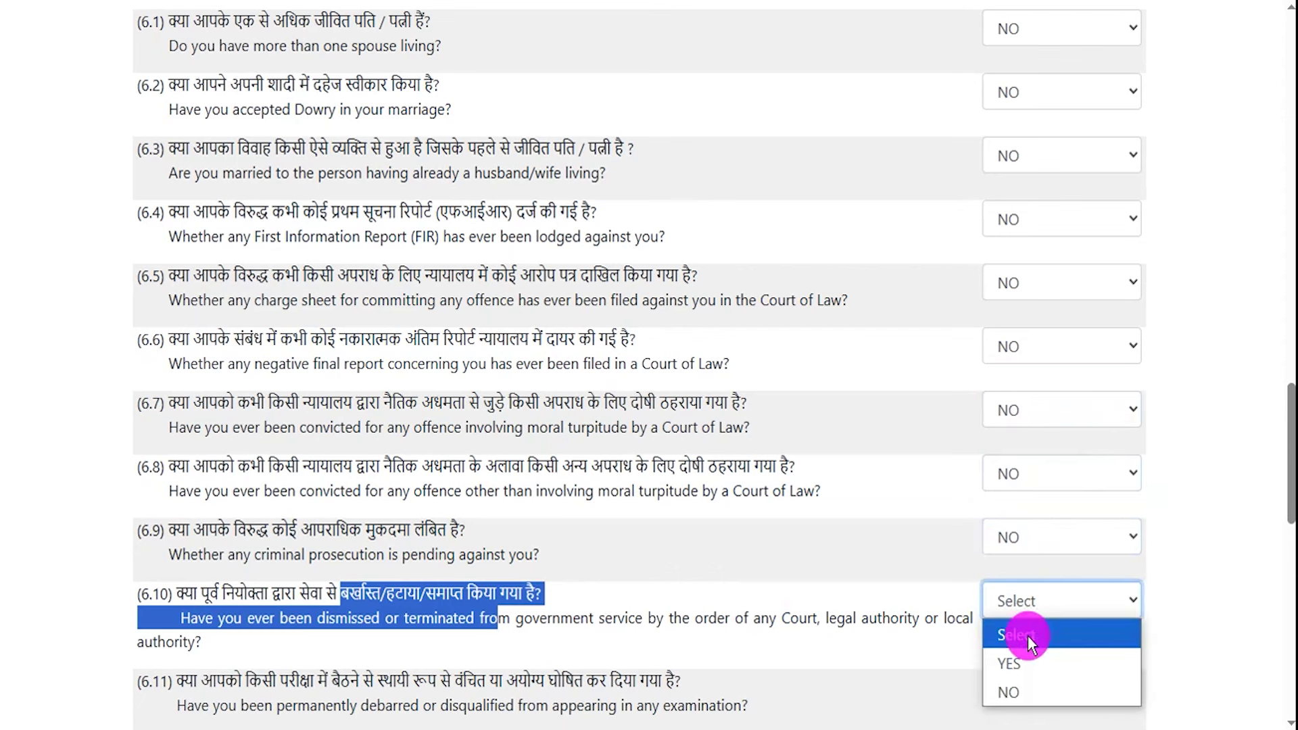
click(1020, 690)
Set question 6.11 on permanent debarment or disqualification from appearing in any examination to NO.
scroll(1154, 538, down, 1)
scroll(1155, 537, down, 2)
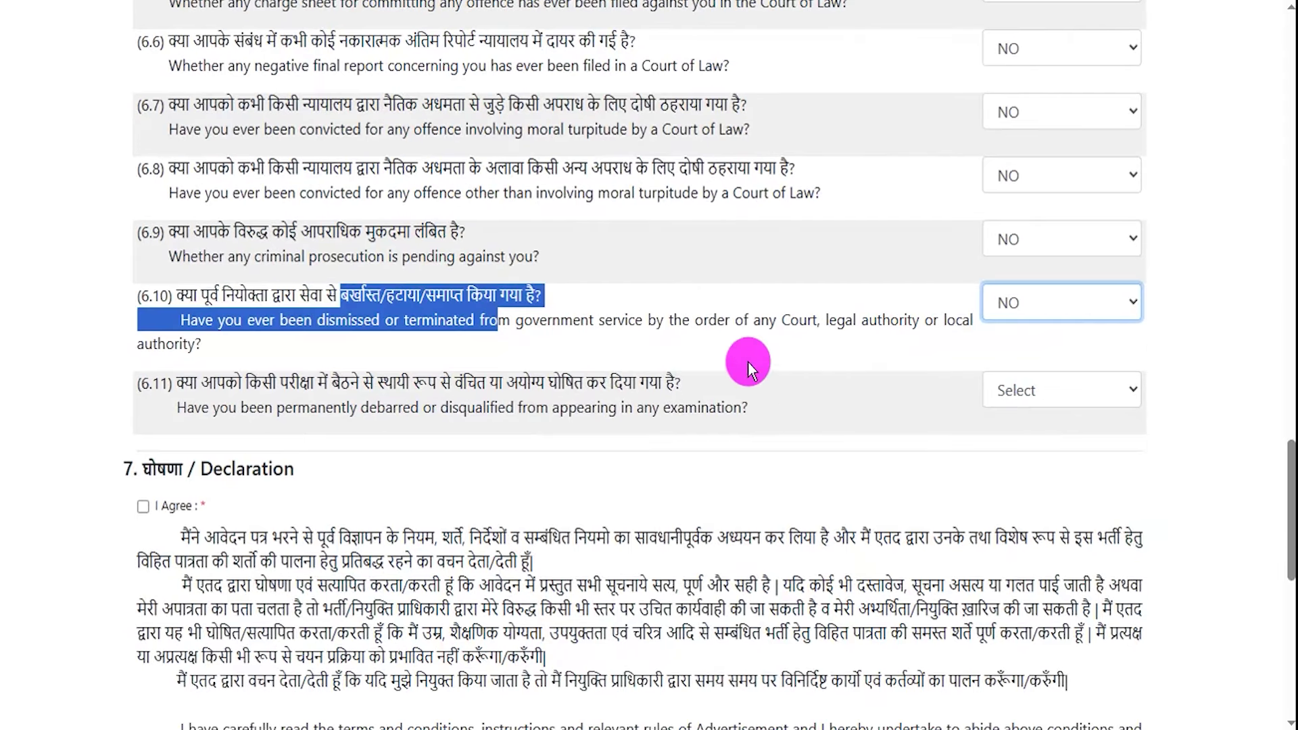
click(1020, 391)
click(1011, 488)
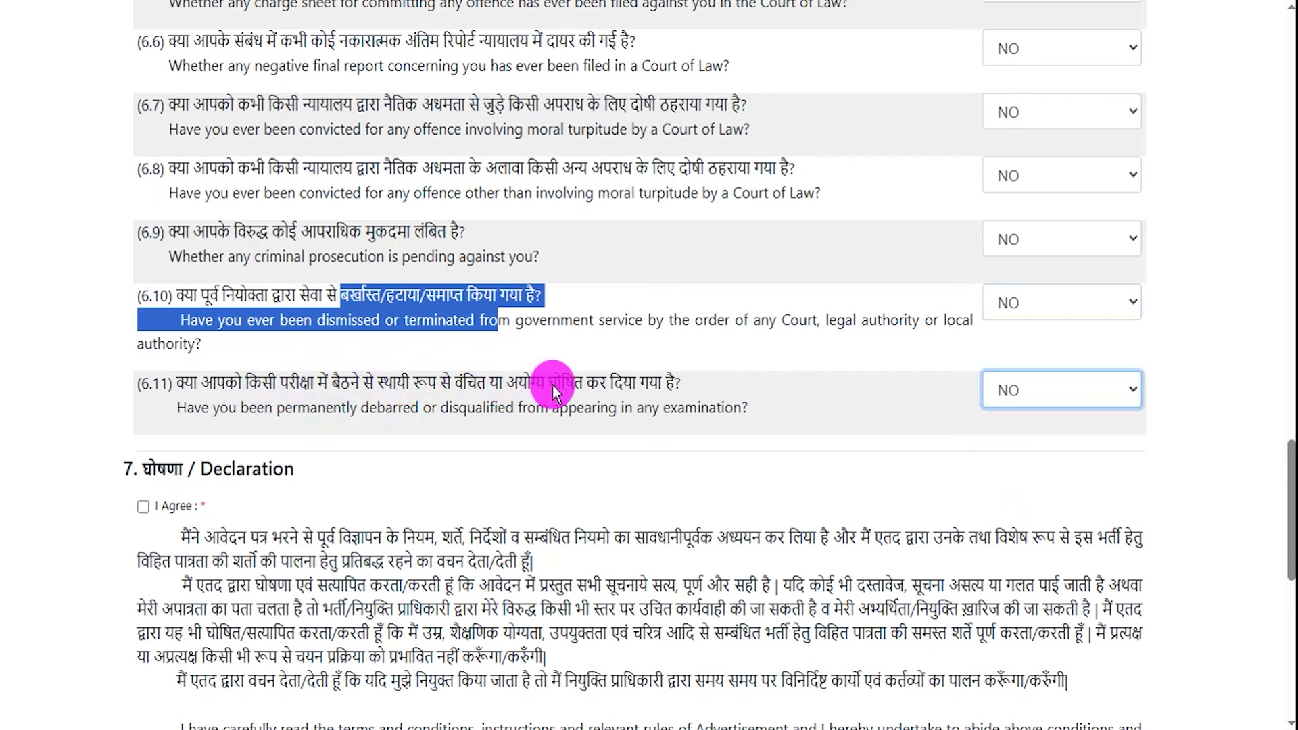
click(1014, 390)
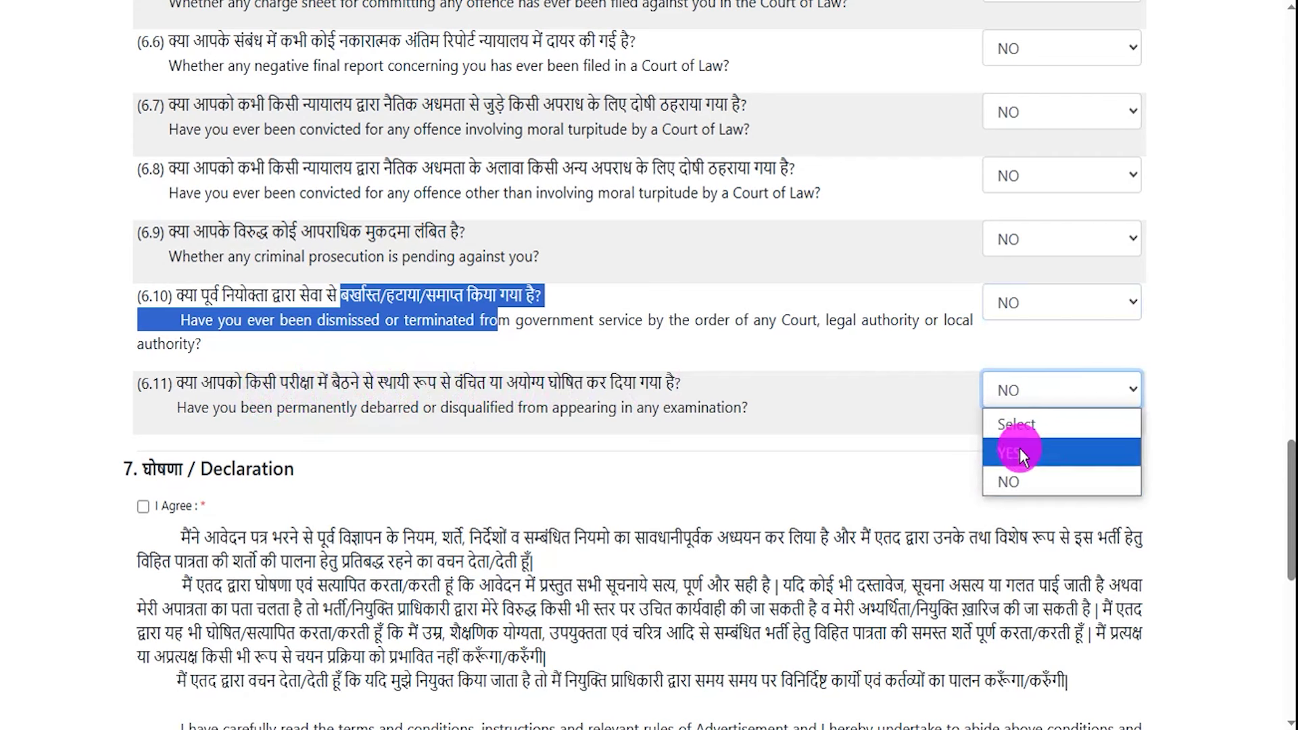
click(1021, 483)
Agree to the declaration in section 7 and go to the Place field below it.
click(247, 466)
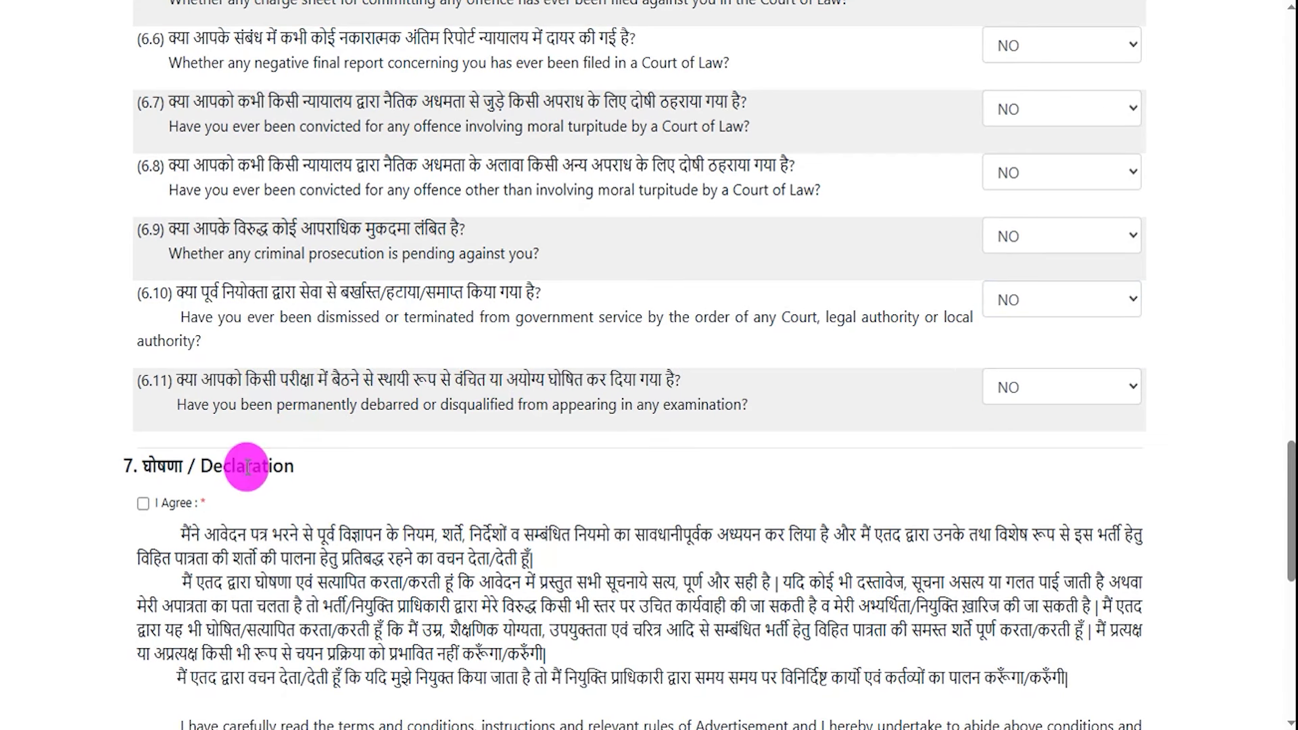
drag(167, 466, 261, 468)
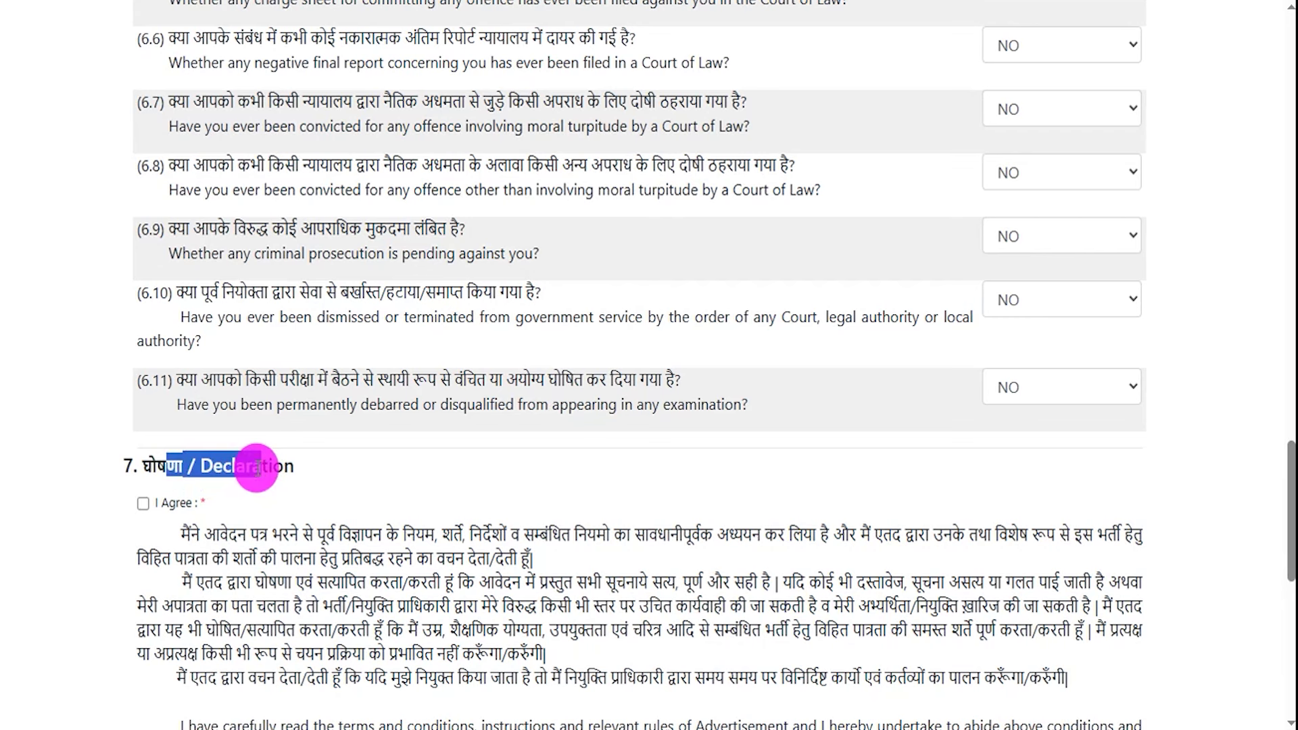
drag(248, 530, 369, 584)
click(150, 504)
click(400, 576)
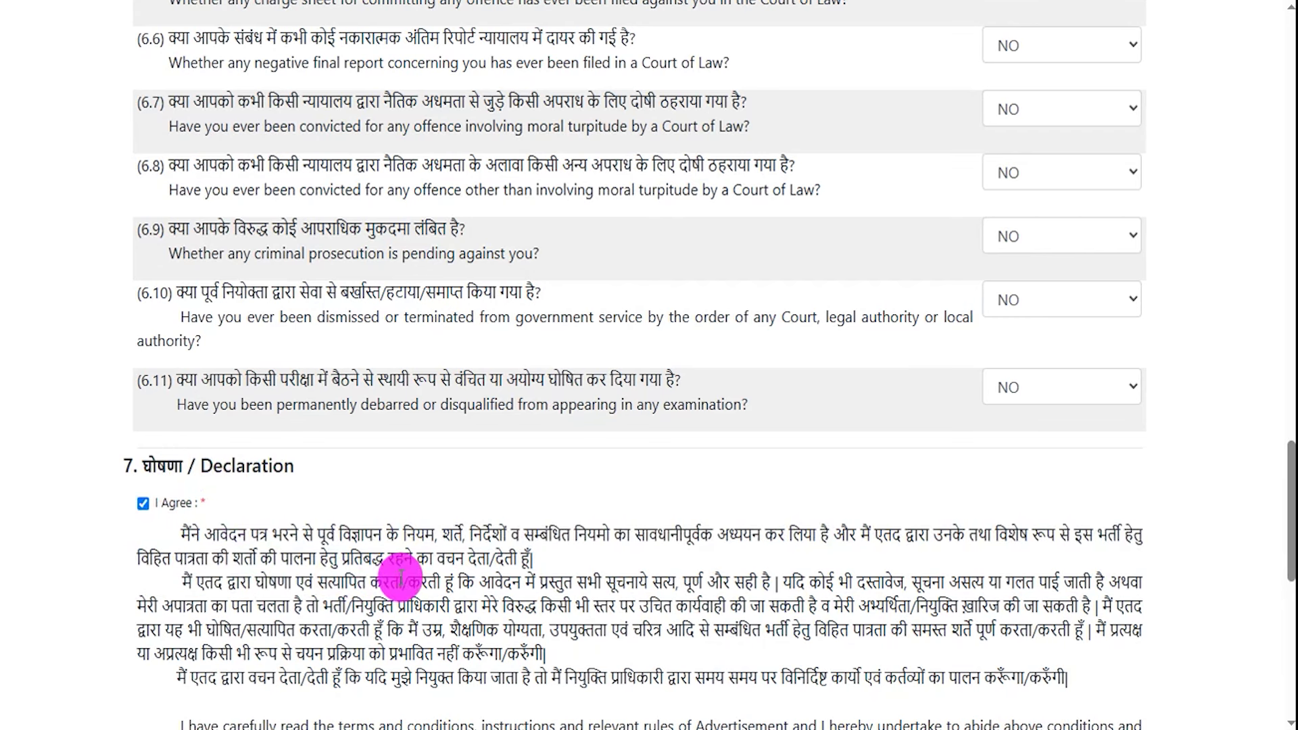
scroll(400, 576, down, 10)
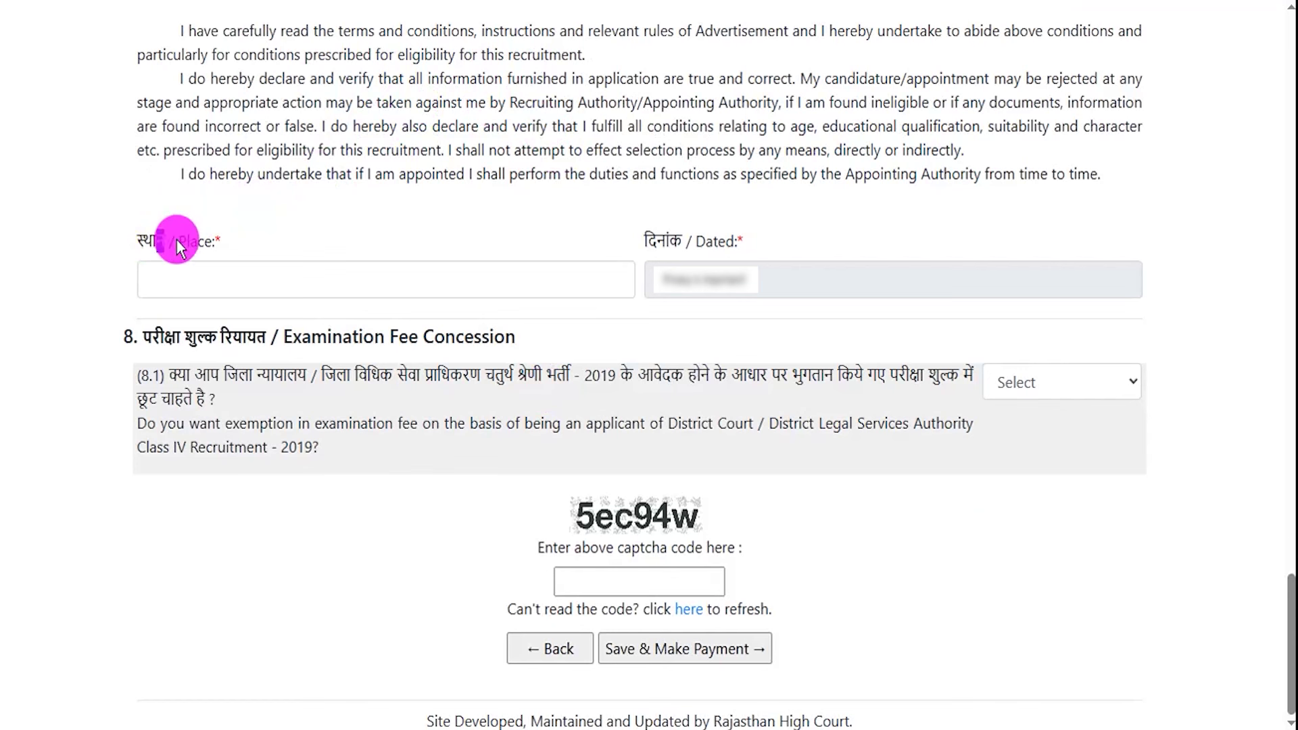
click(221, 275)
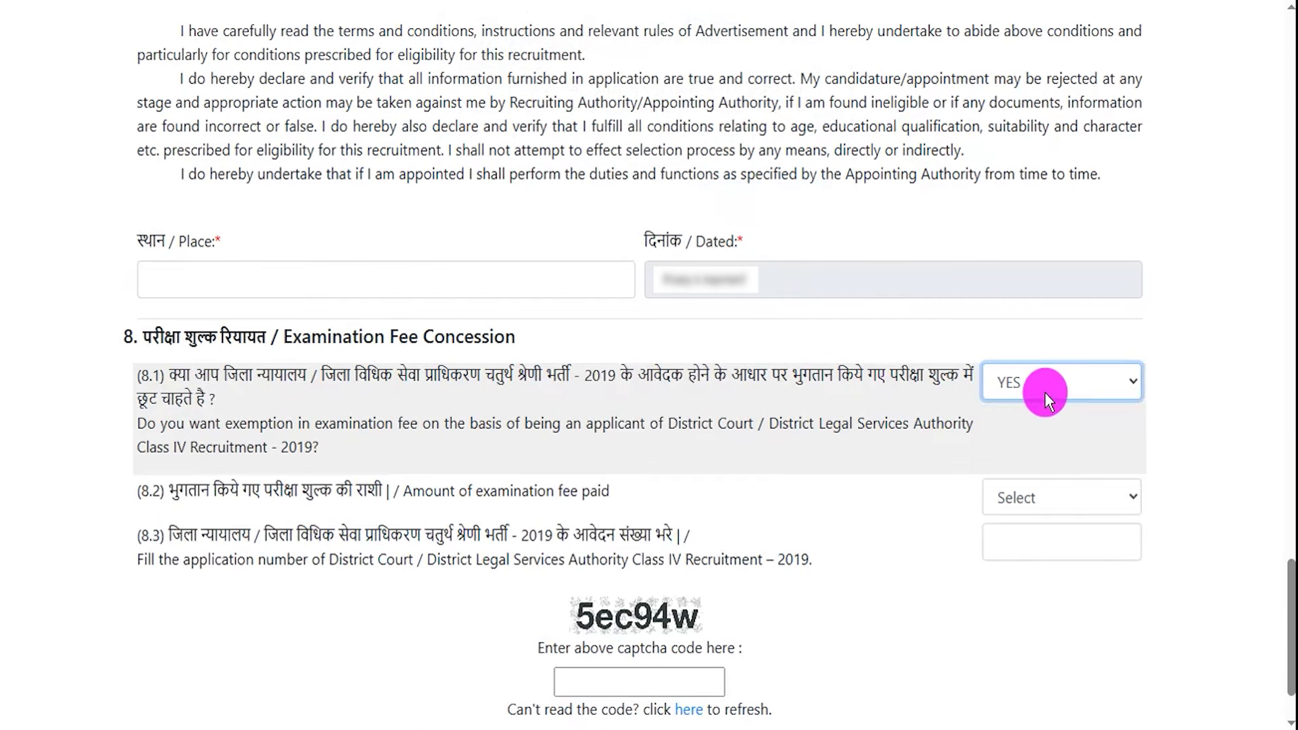
Choose YES for the examination fee exemption (8.1) and examine the fee paid (8.2) and 2019 application number (8.3) fields.
click(1044, 392)
click(1028, 446)
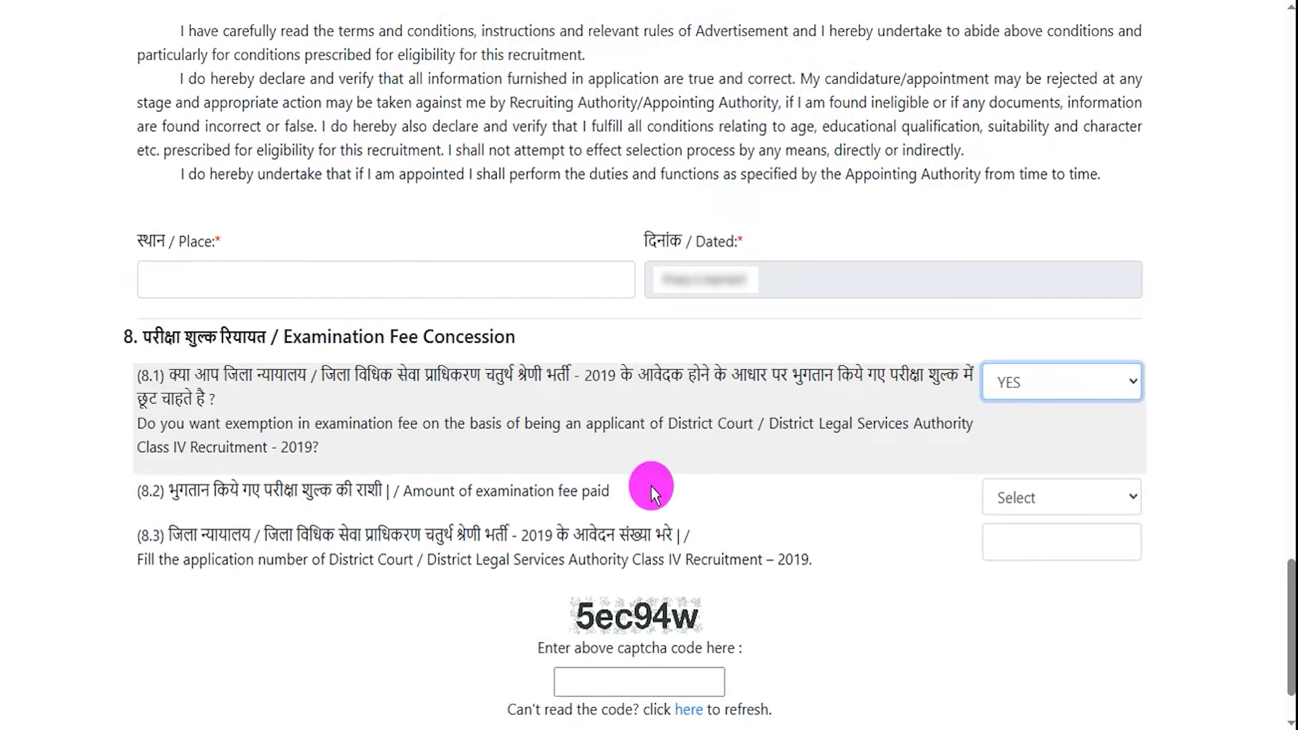
drag(177, 493, 334, 492)
click(1034, 500)
click(1045, 504)
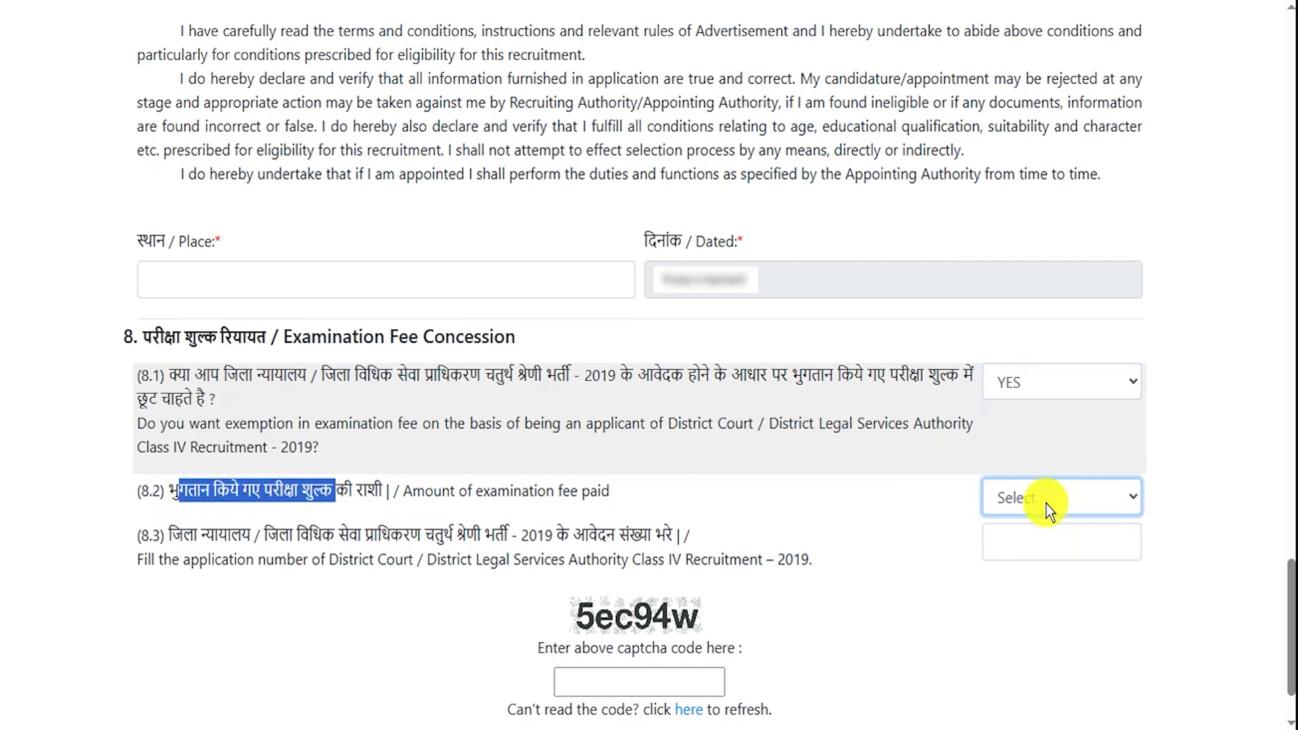
drag(203, 539, 297, 541)
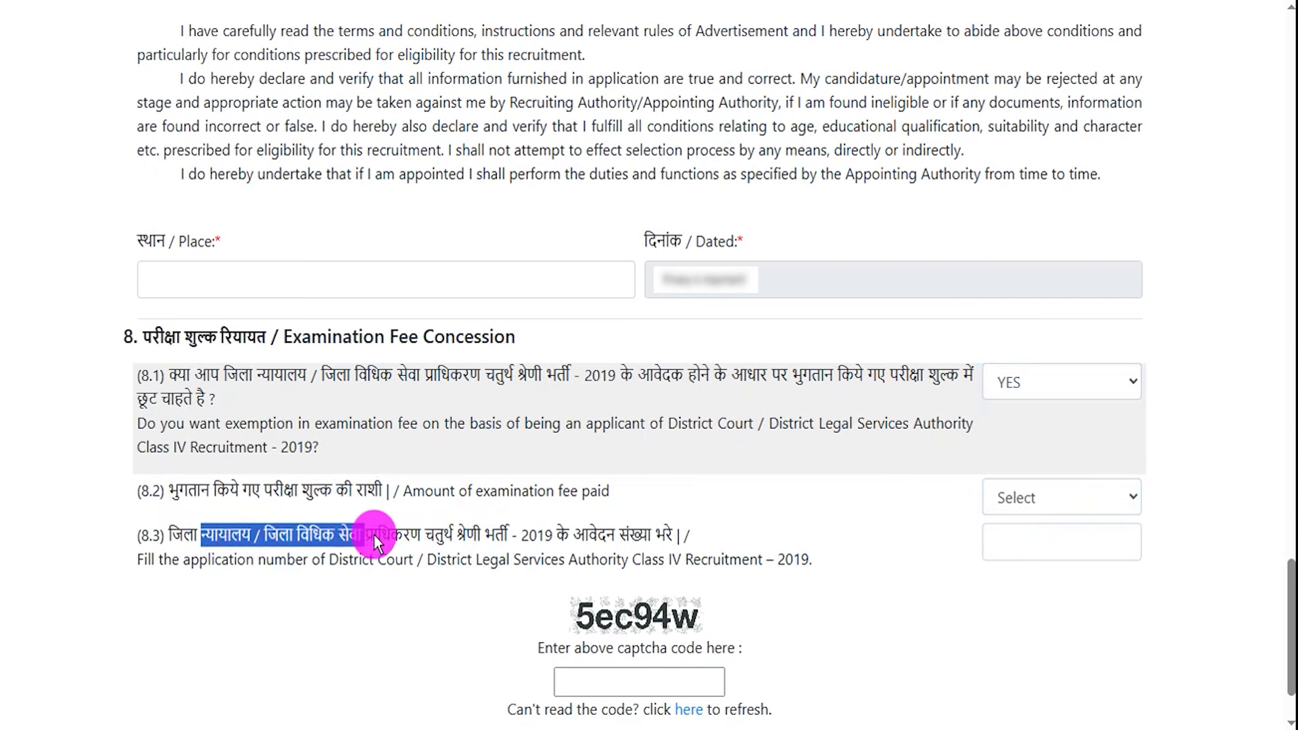
drag(477, 535, 736, 537)
click(1035, 542)
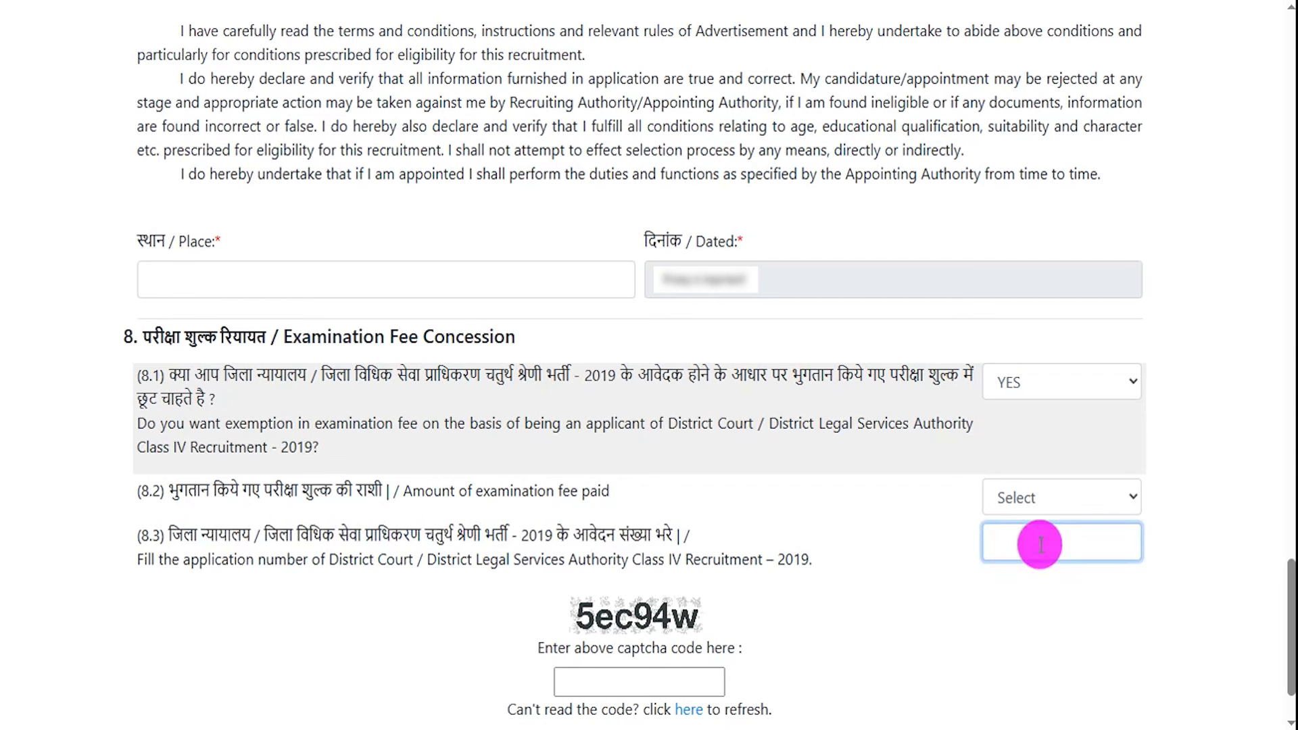
Set the examination fee exemption question (8.1) to NO.
click(1024, 376)
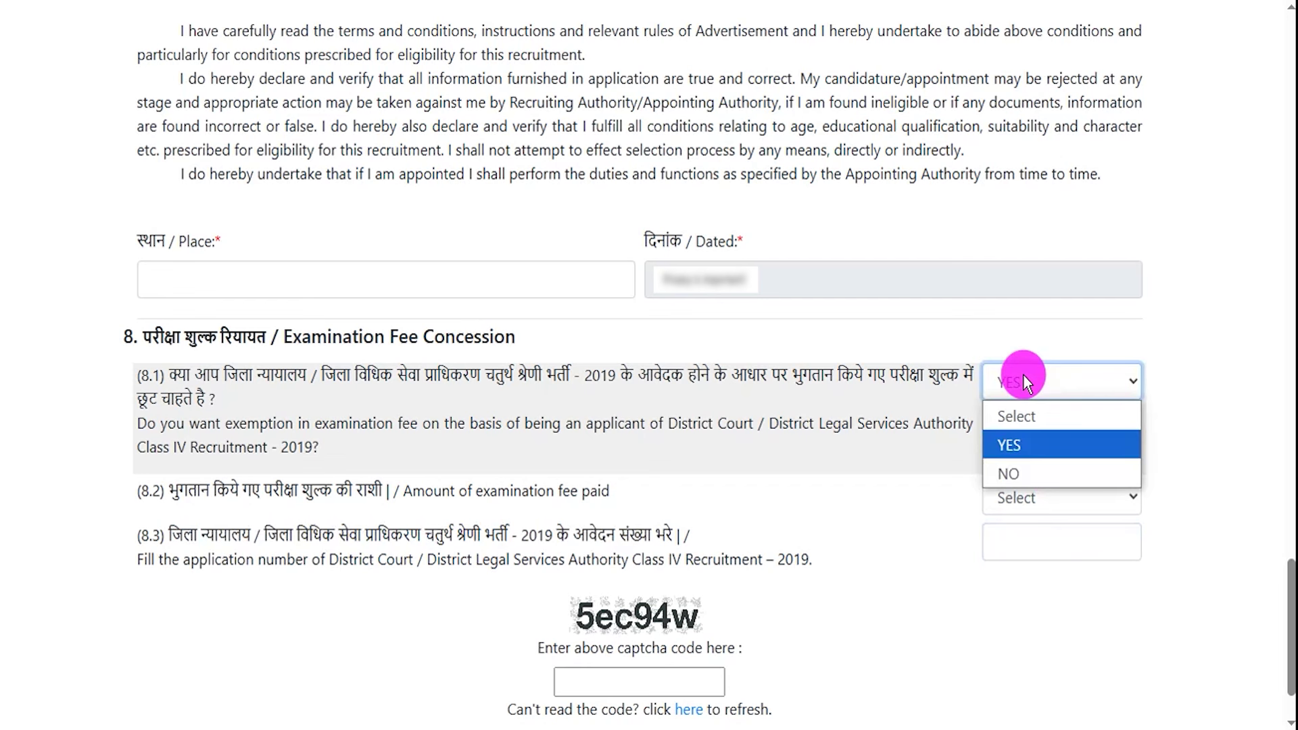
click(1009, 474)
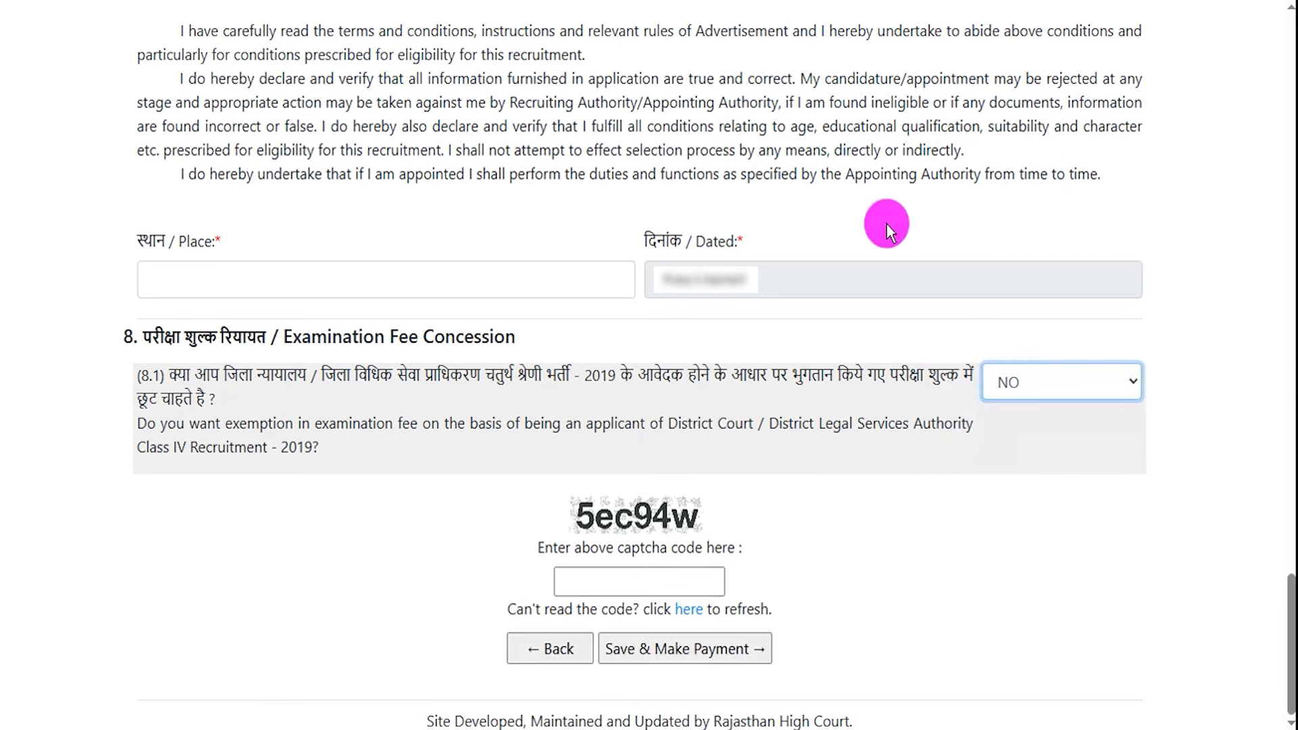
drag(700, 522, 739, 485)
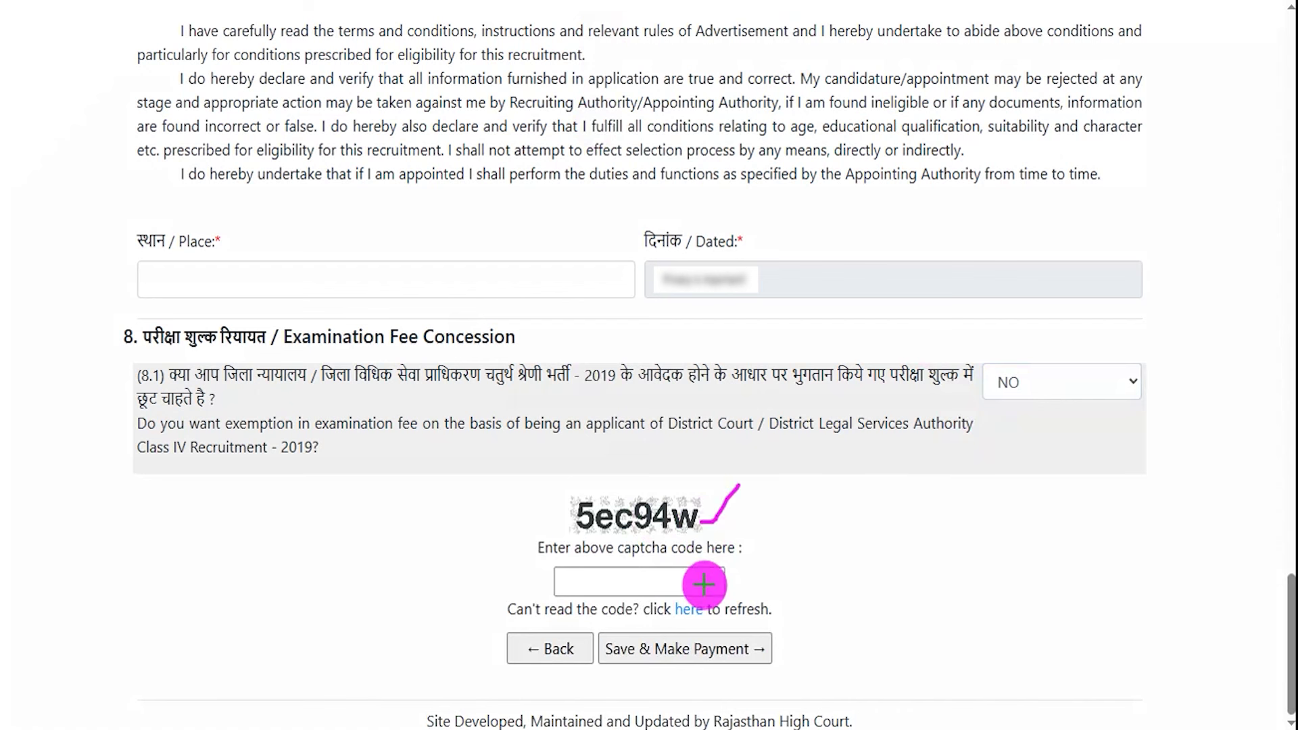
Check the captcha code entry field below section 8, then save the application and proceed to payment.
drag(706, 583, 745, 550)
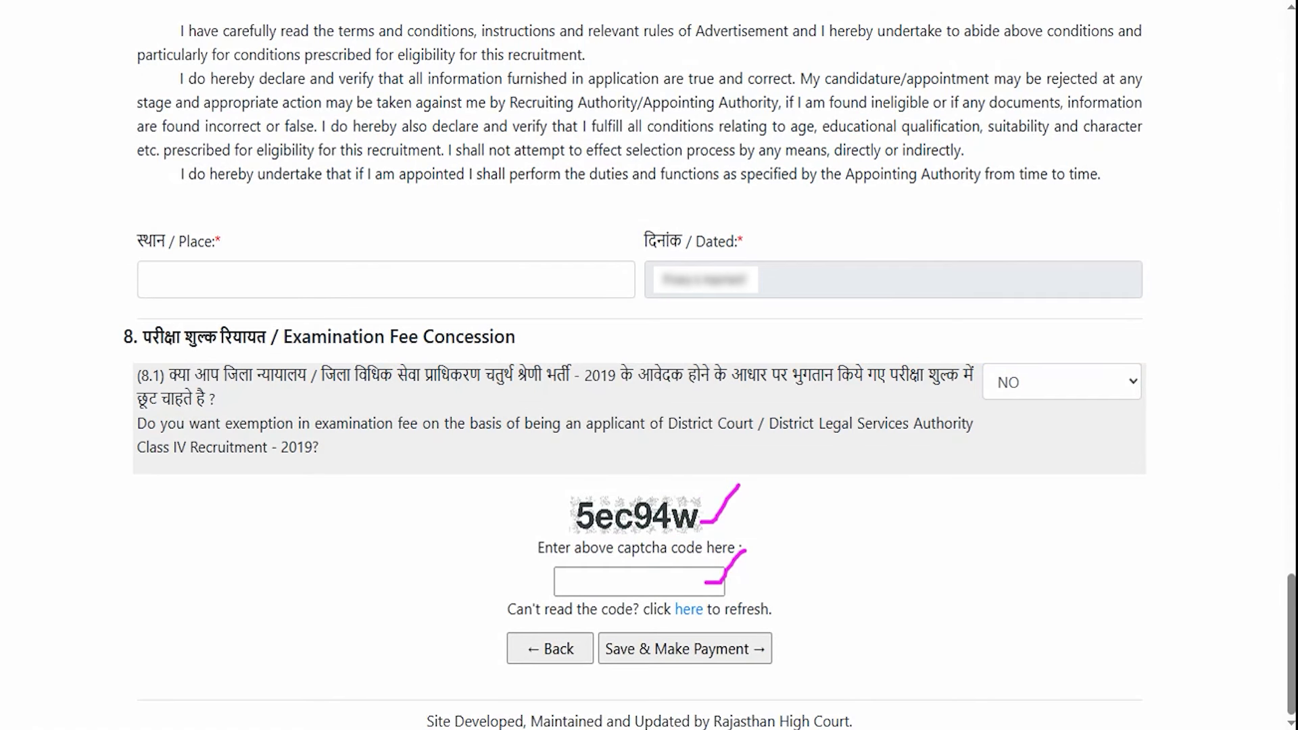
drag(1048, 638, 898, 645)
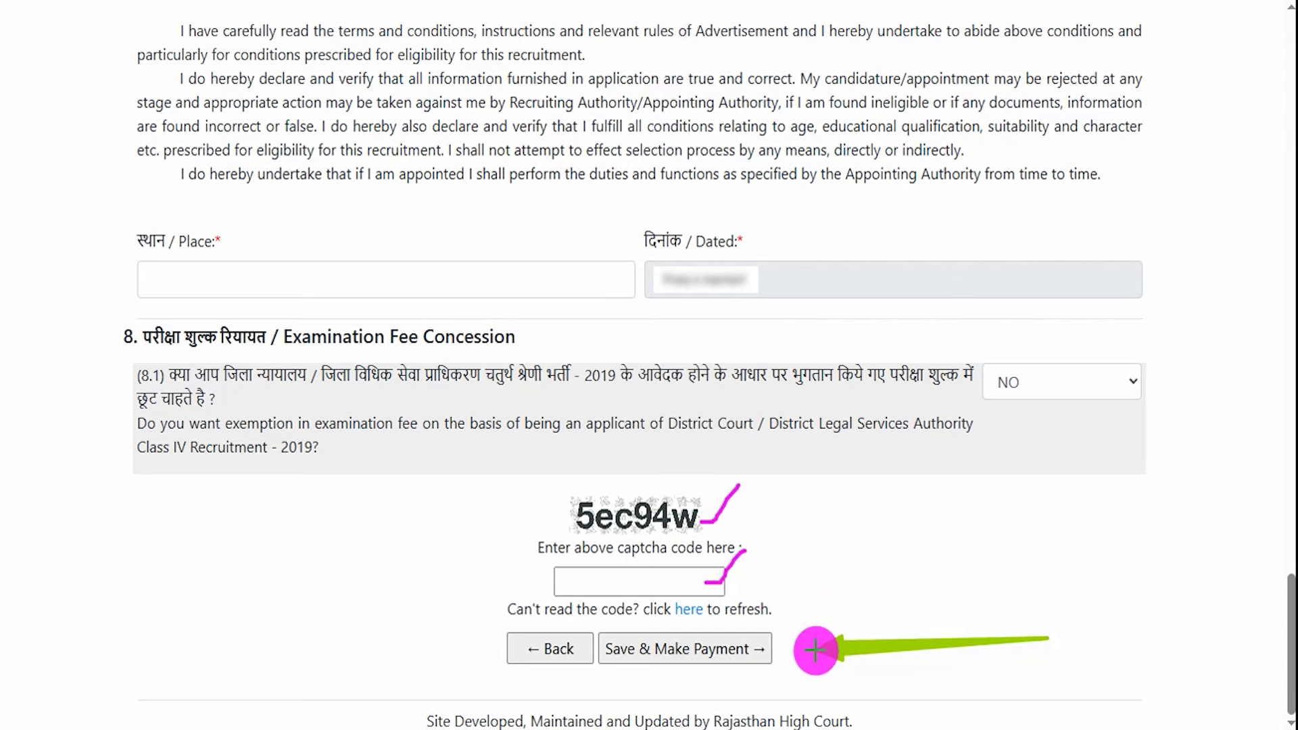
click(750, 649)
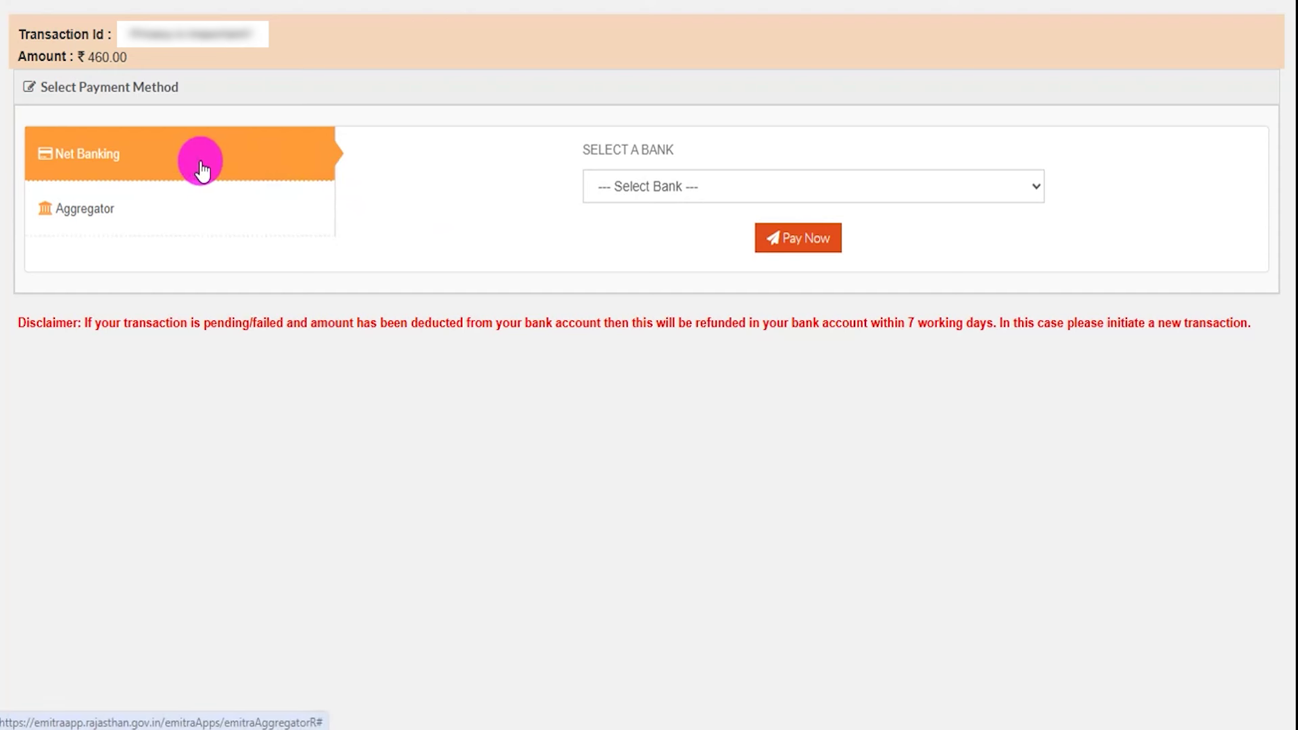
Compare the Aggregator and Net Banking payment methods and view the banks offered for net banking.
click(116, 221)
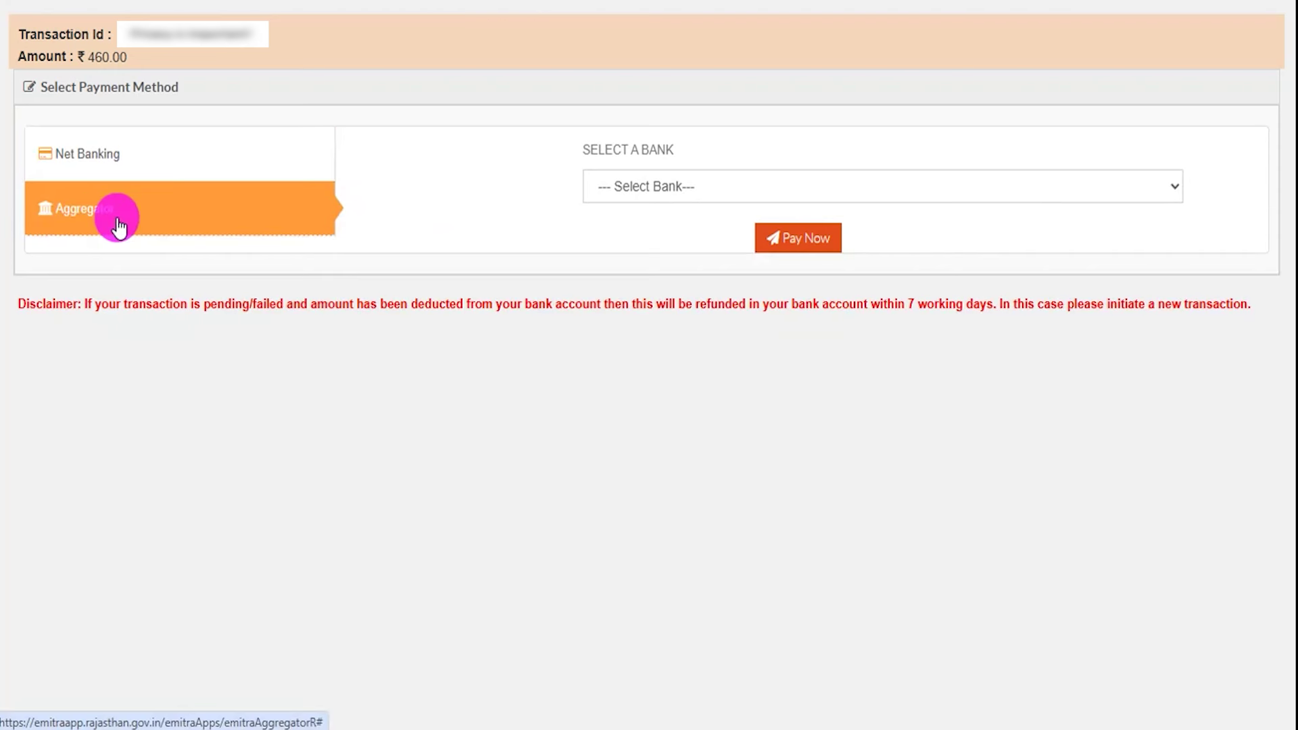
click(136, 155)
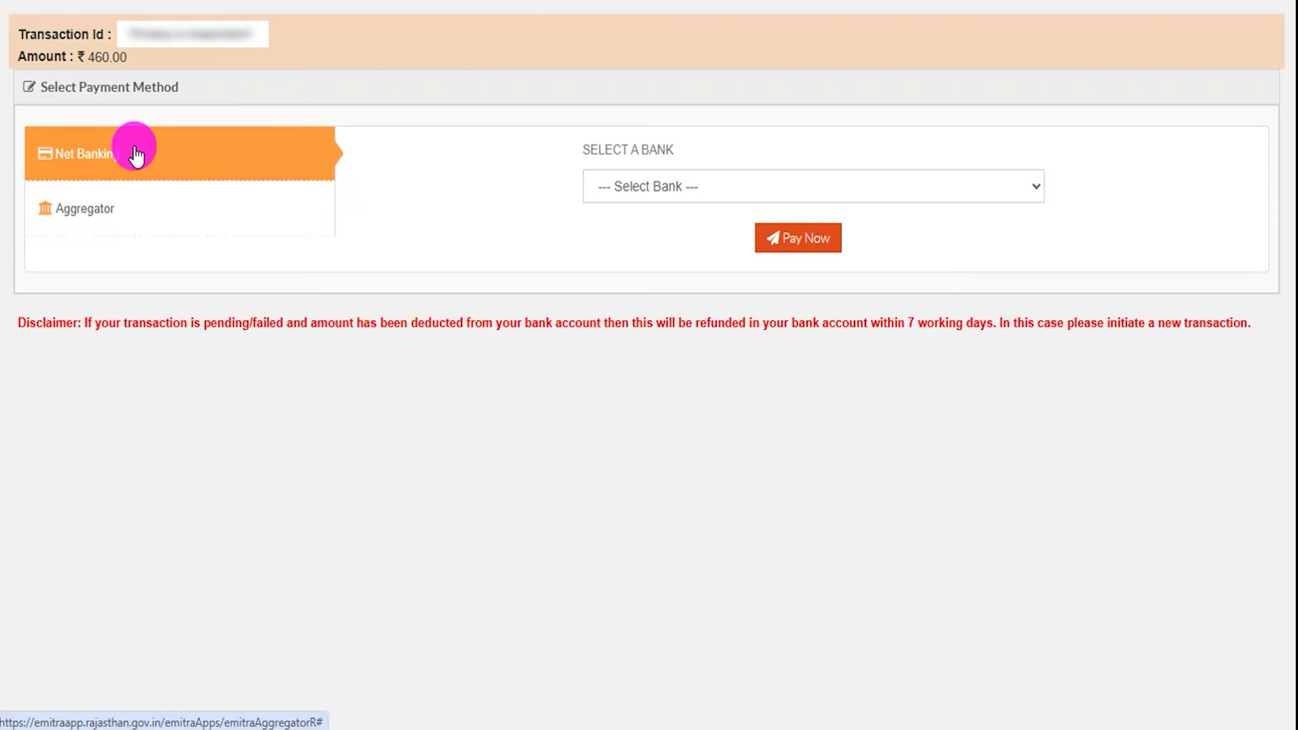
click(650, 184)
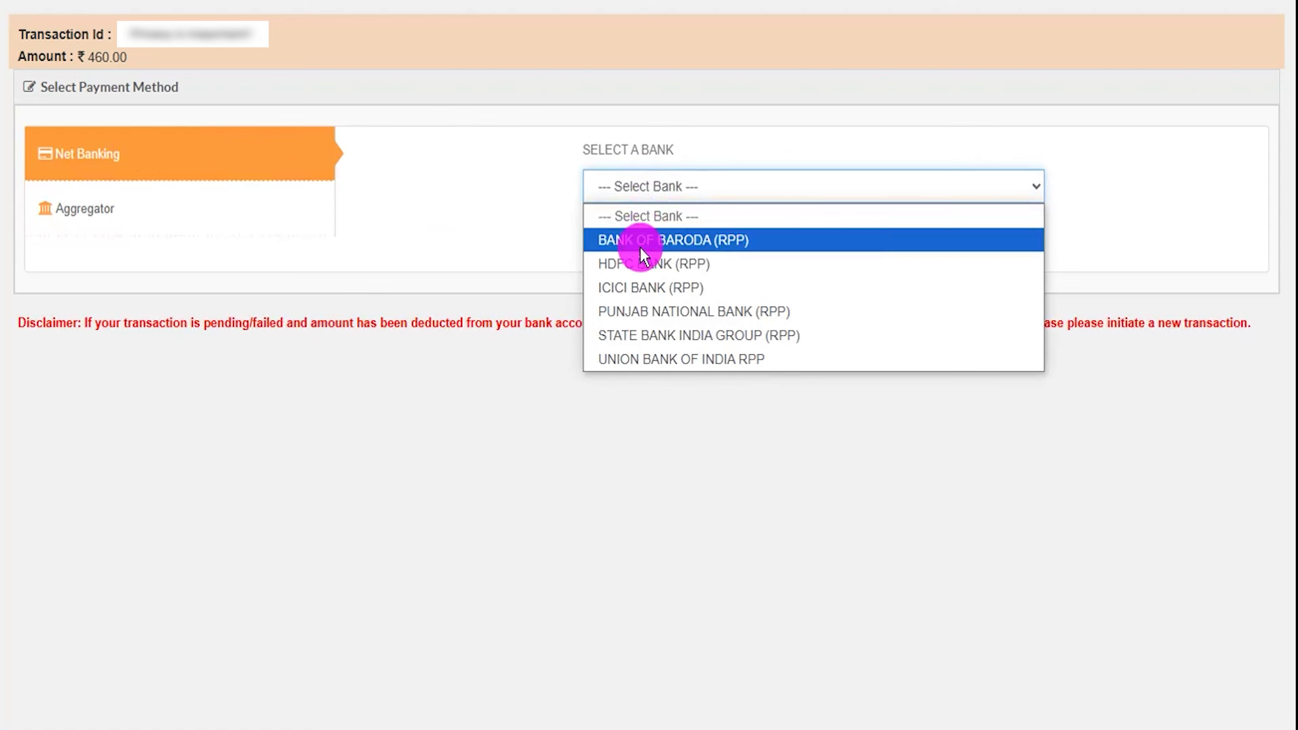
click(526, 223)
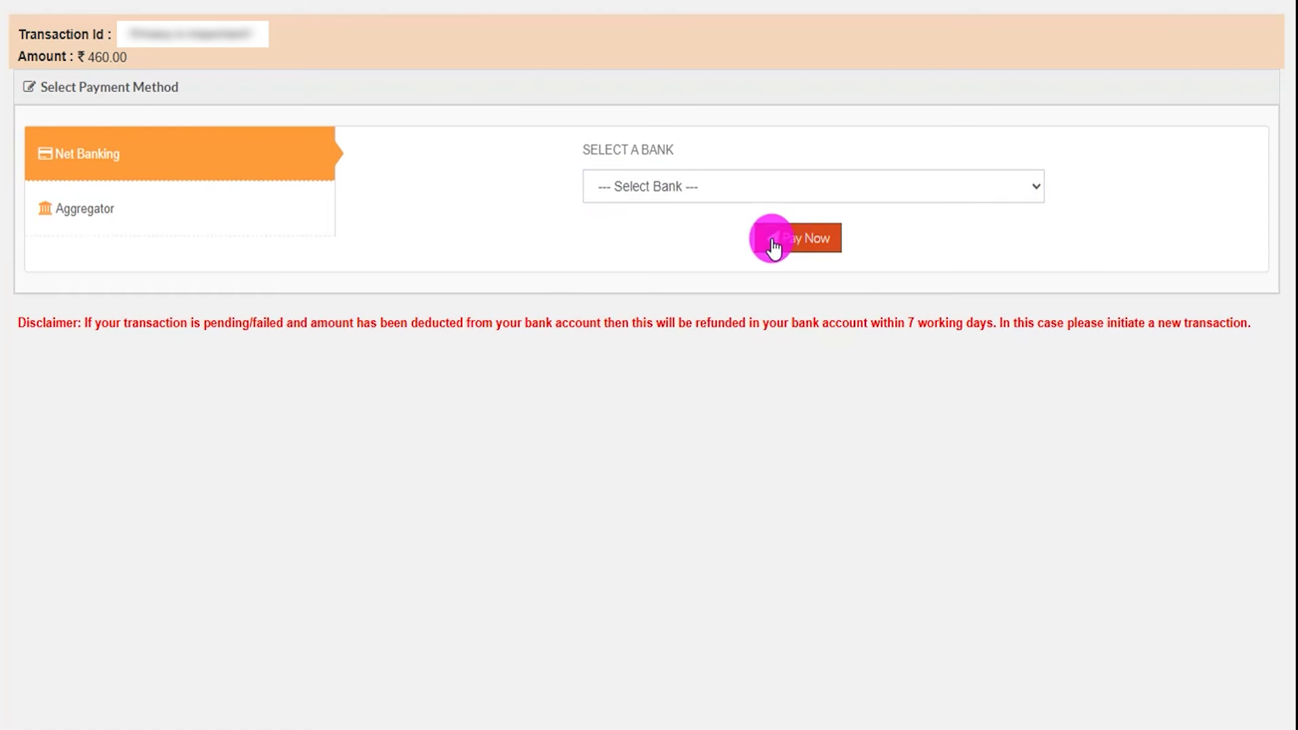
Choose the Aggregator payment method with PAYTM (all cards, net banking, Paytm wallet - RPP) and proceed to its payment page.
click(113, 224)
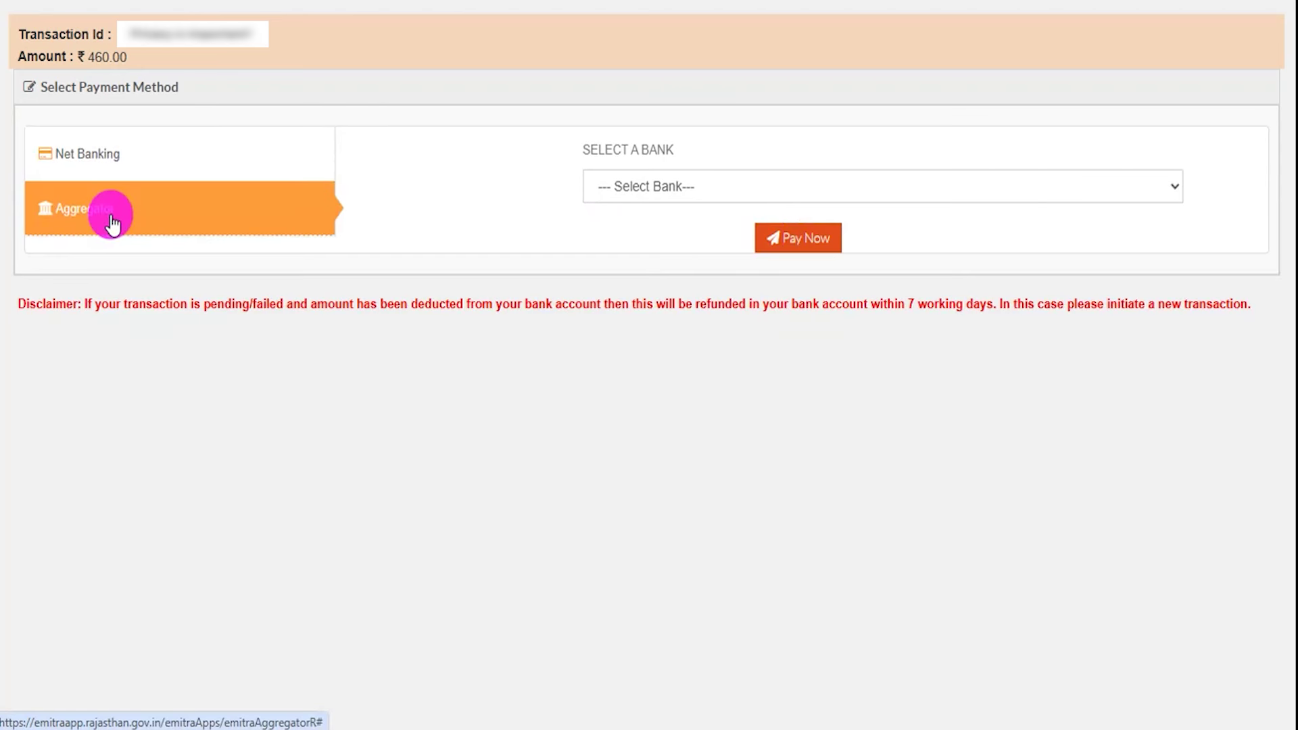
click(657, 191)
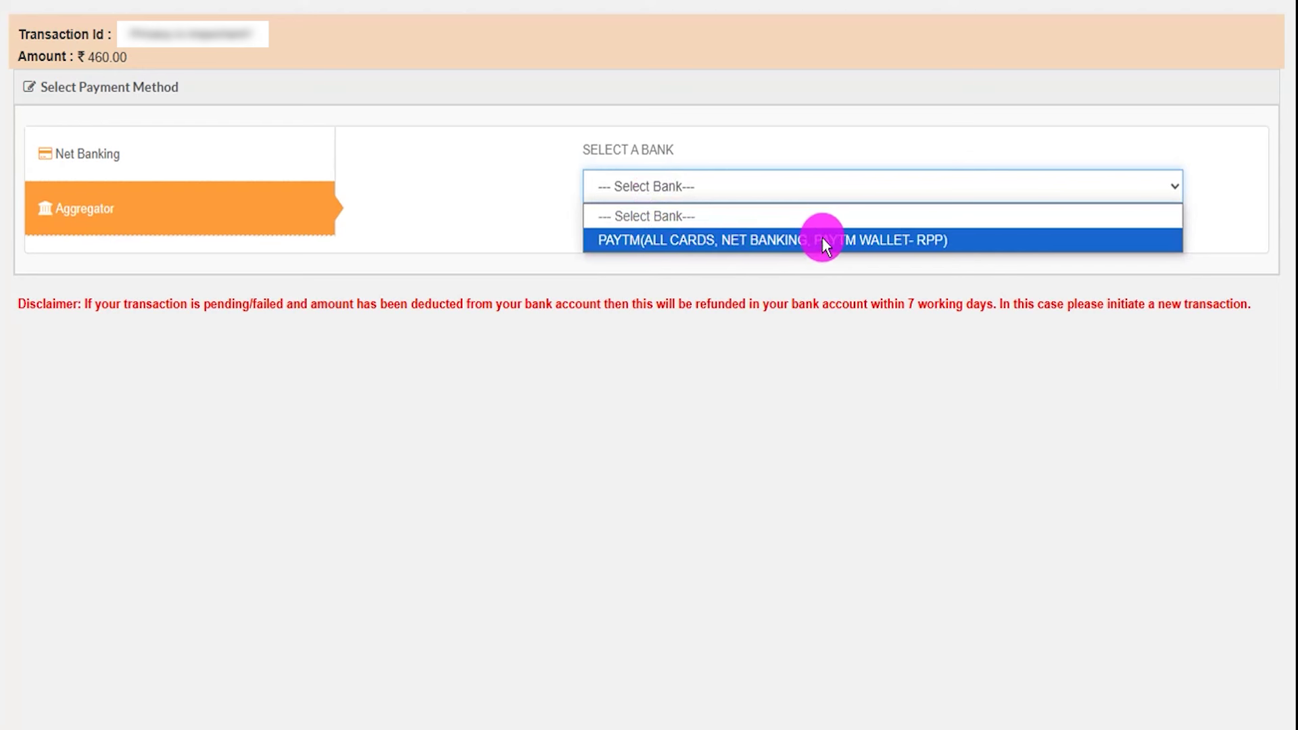
click(895, 240)
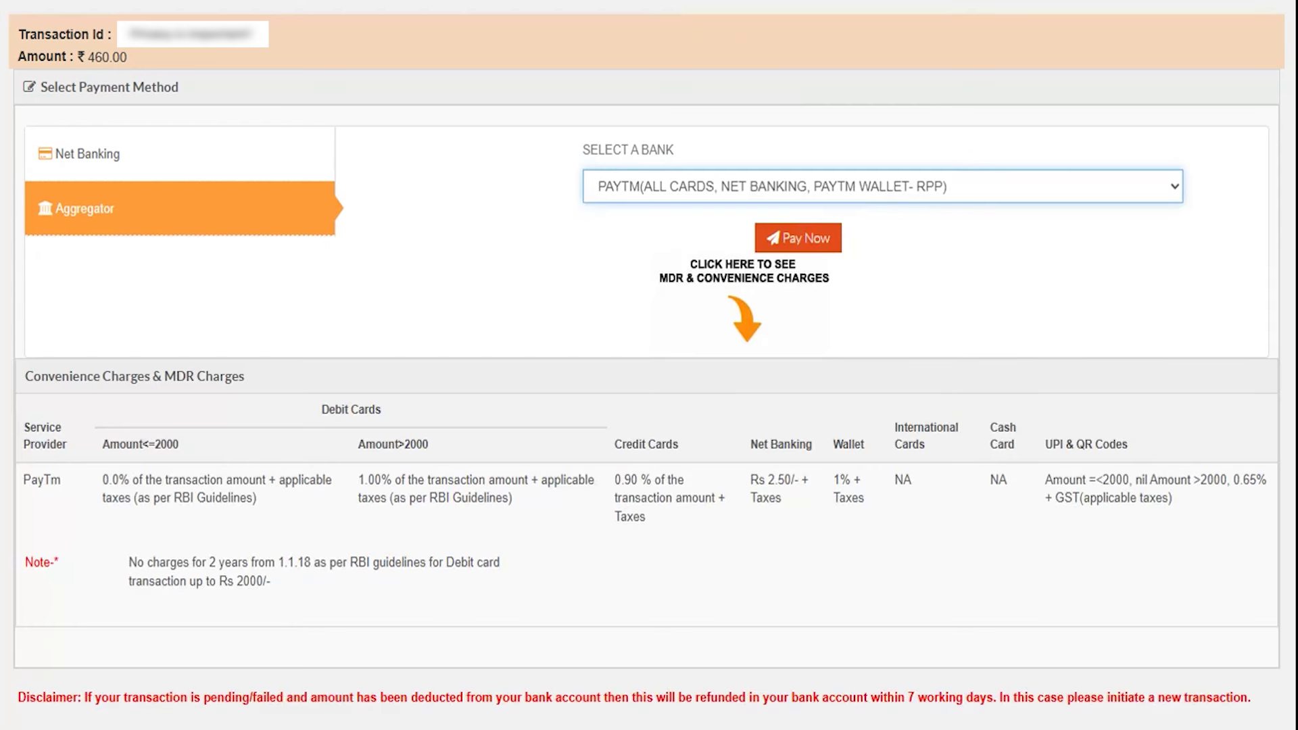
click(749, 2)
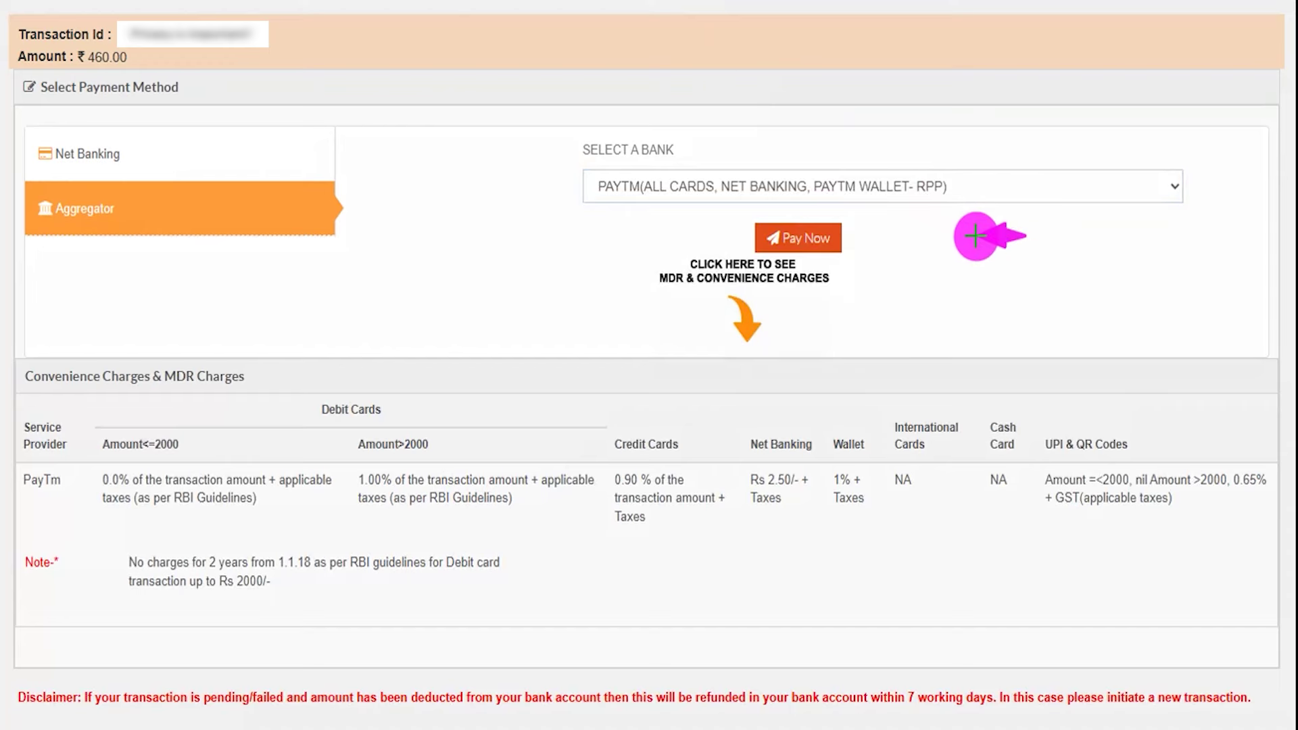
click(797, 238)
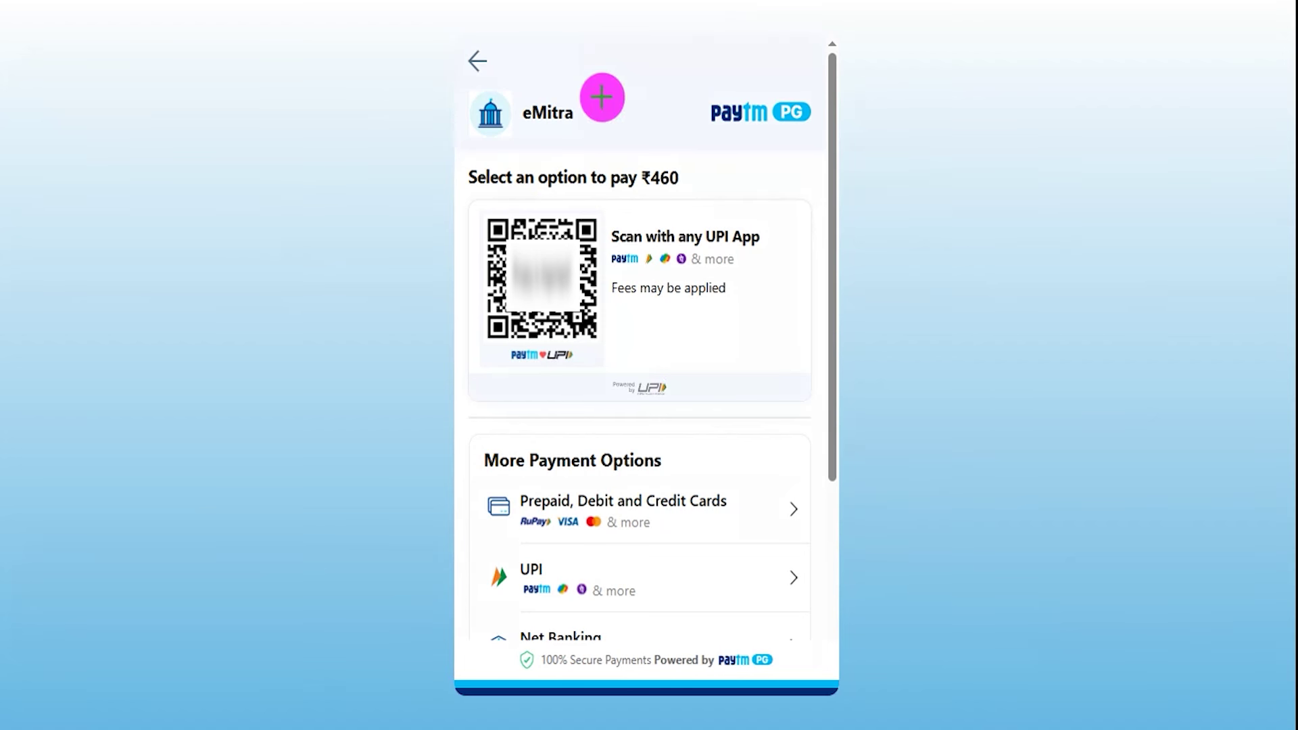
drag(548, 229, 595, 190)
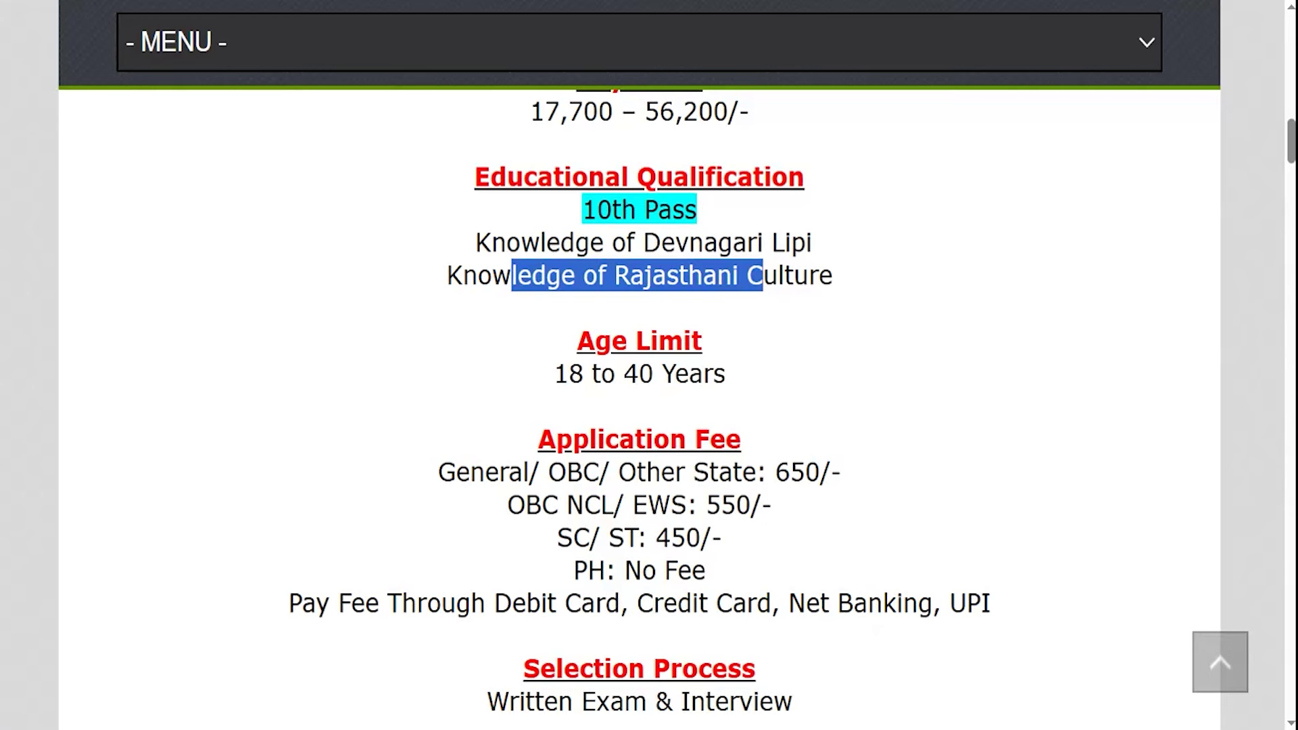
Examine the application fees for General/OBC/Other State, OBC NCL/EWS, SC/ST and PH candidates on the recruitment details page.
drag(471, 472, 845, 472)
drag(527, 505, 778, 506)
drag(557, 538, 702, 535)
drag(574, 570, 689, 570)
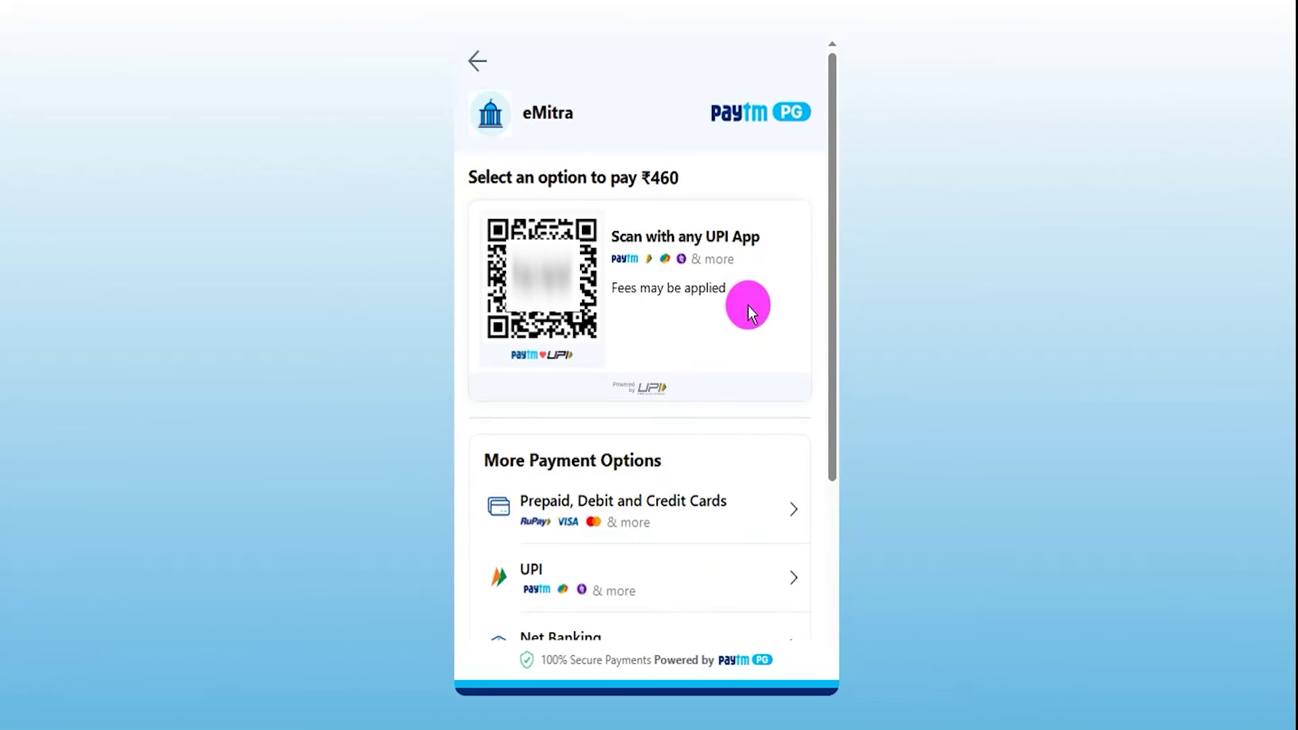